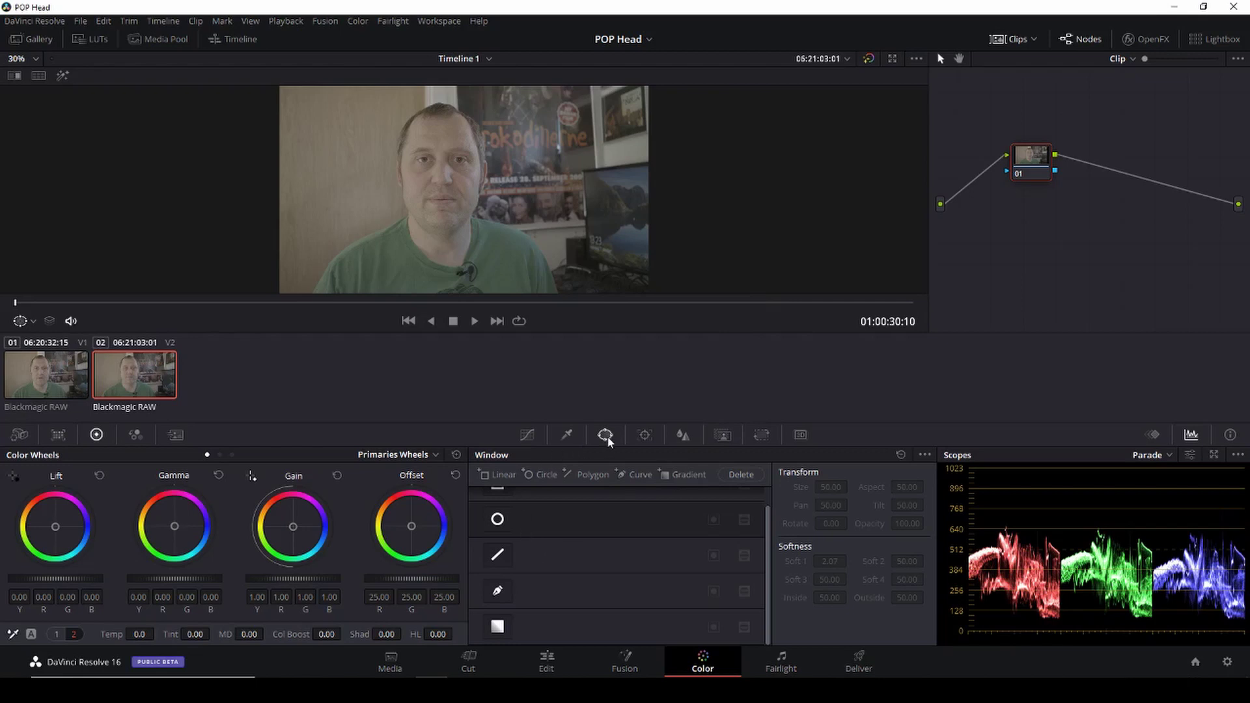
Start a curve window on node 01 and trace the face edge from the jaw up to the earlobe on the wood-panelled side
click(499, 593)
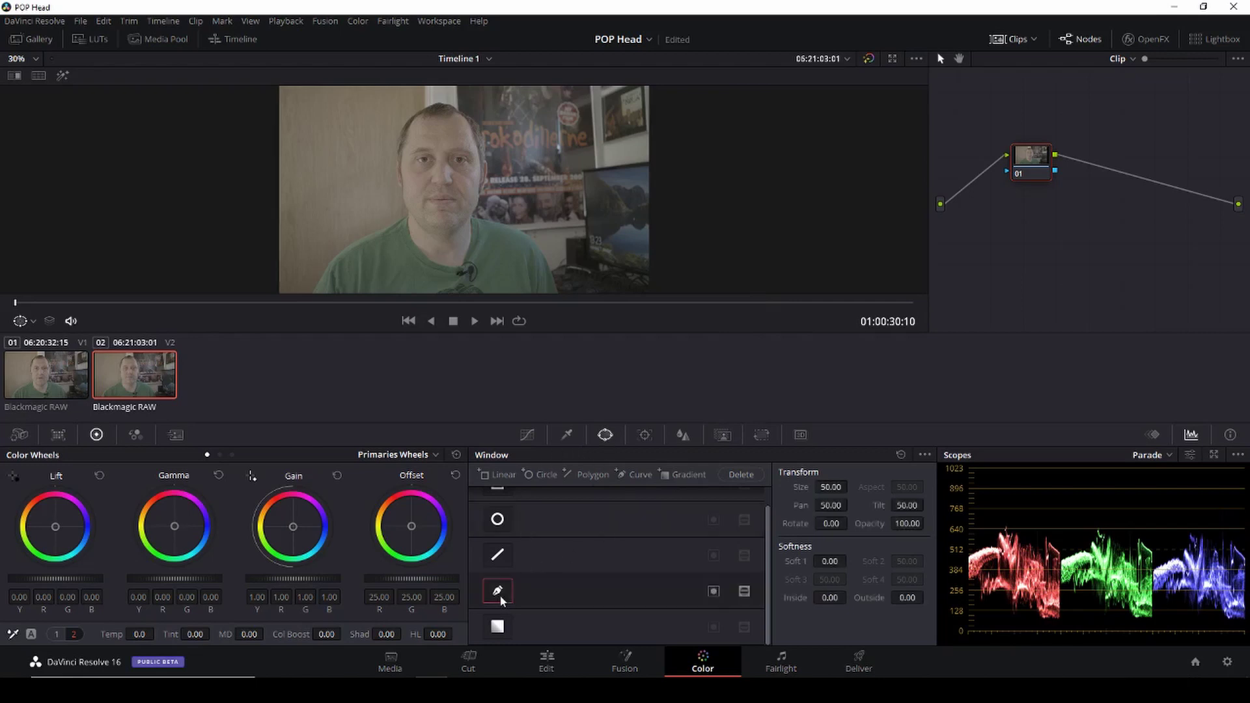
scroll(467, 195, up, 5)
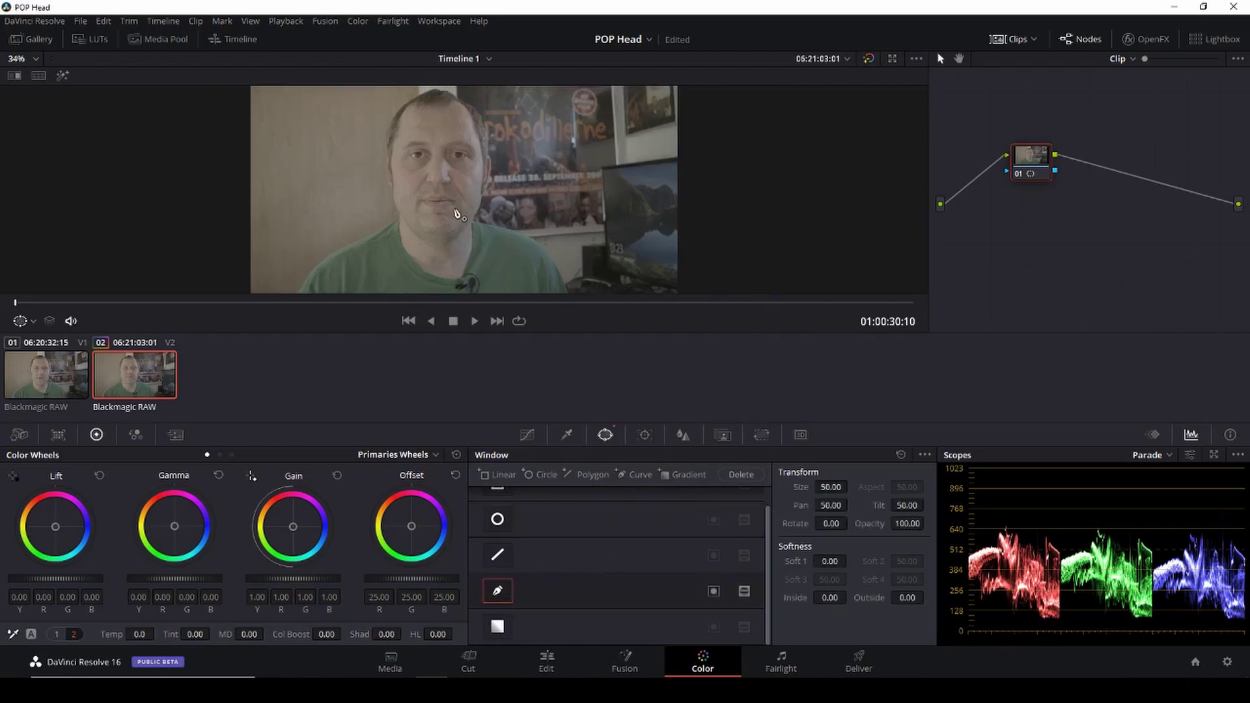
drag(483, 217, 519, 228)
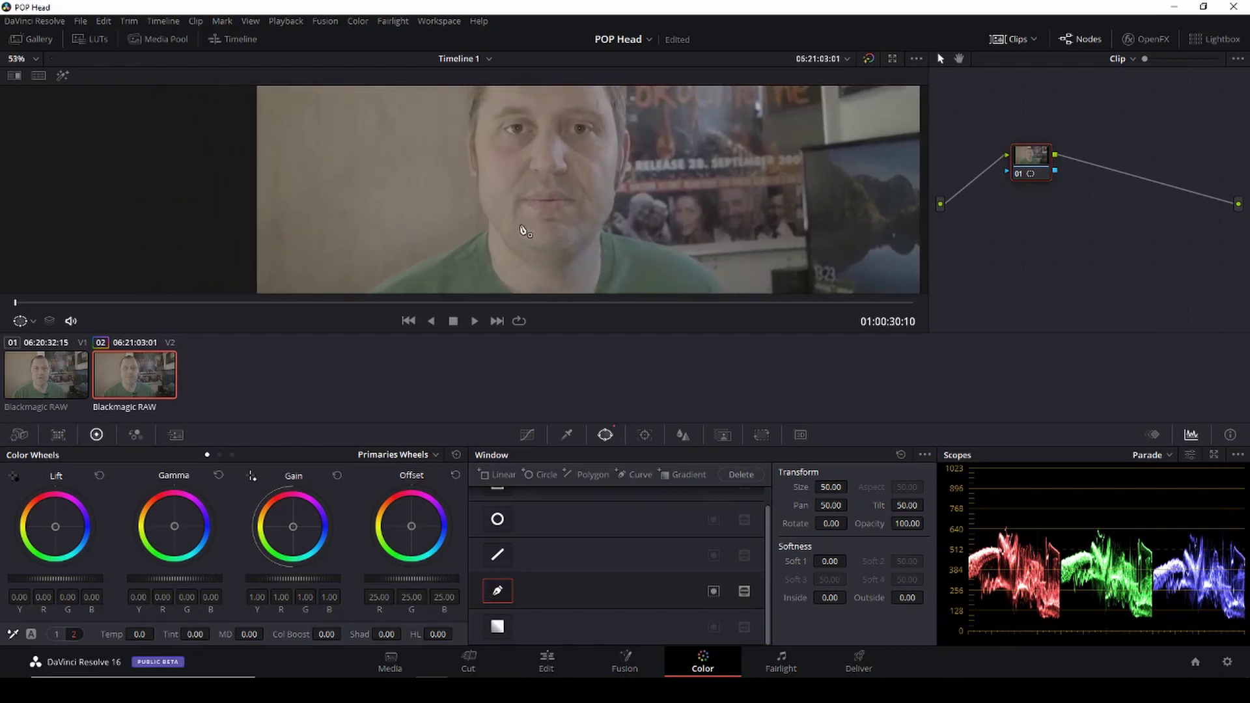
scroll(492, 225, up, 2)
click(488, 227)
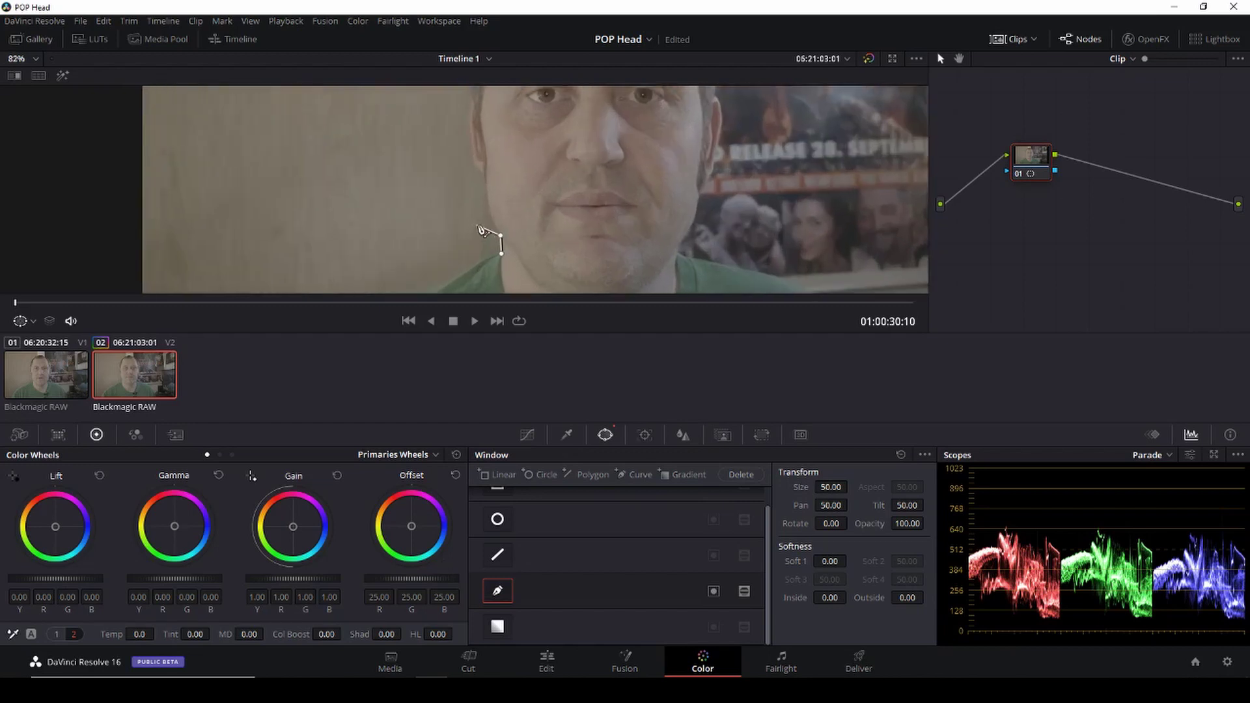
click(485, 179)
click(476, 166)
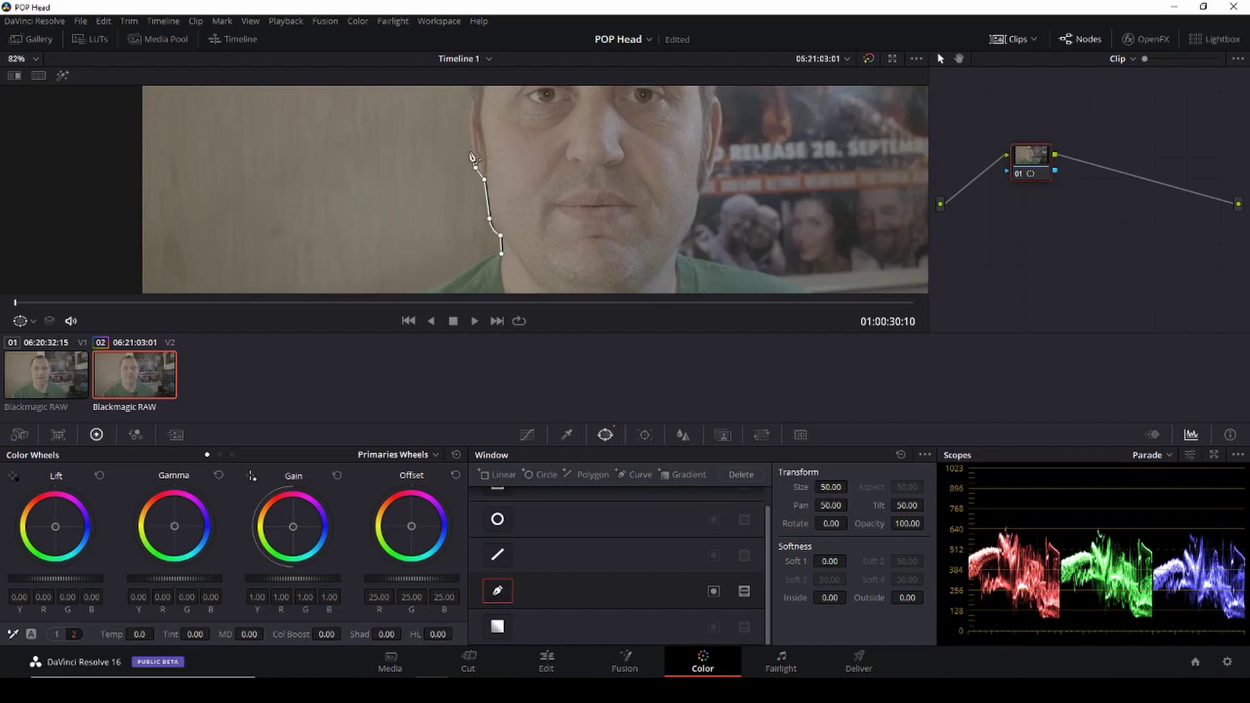
Continue the curve window outline past the ear and up to the temple on the wood-panelled side
click(469, 117)
scroll(473, 99, up, 1)
click(472, 99)
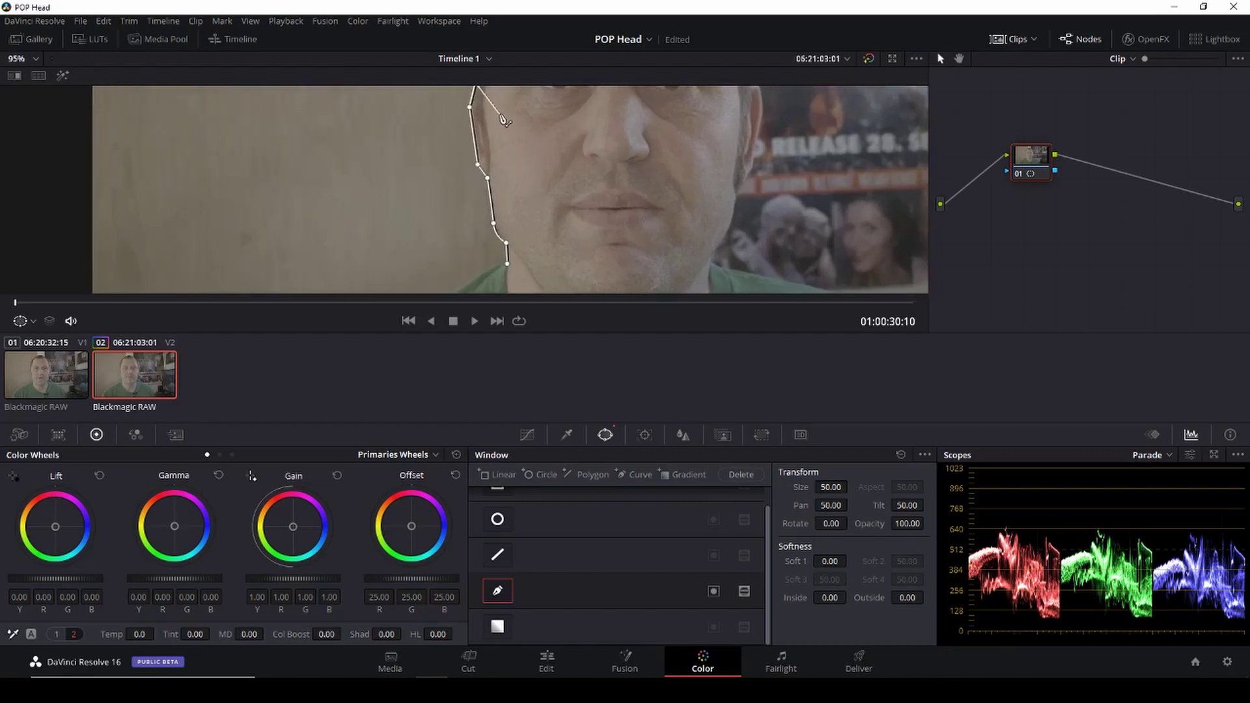
scroll(473, 99, up, 1)
click(456, 155)
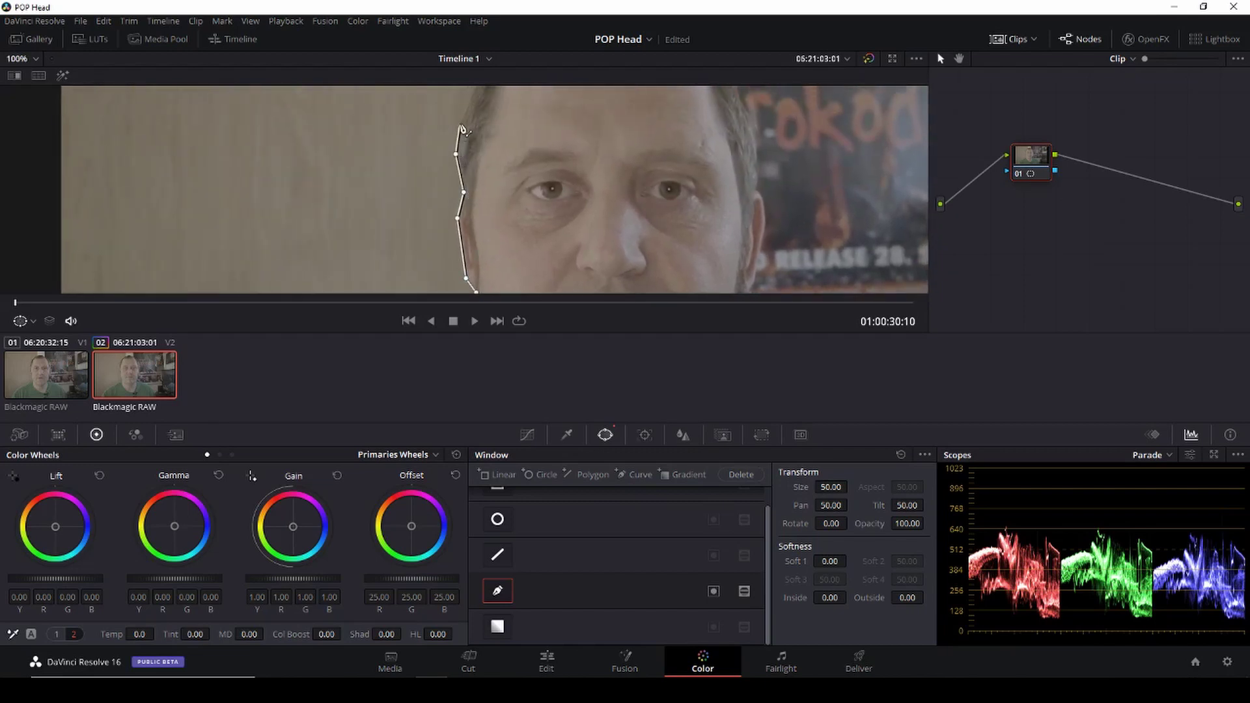
click(463, 109)
Trace the curve window outline along the hair from the temple over the top of the head
drag(529, 115, 509, 242)
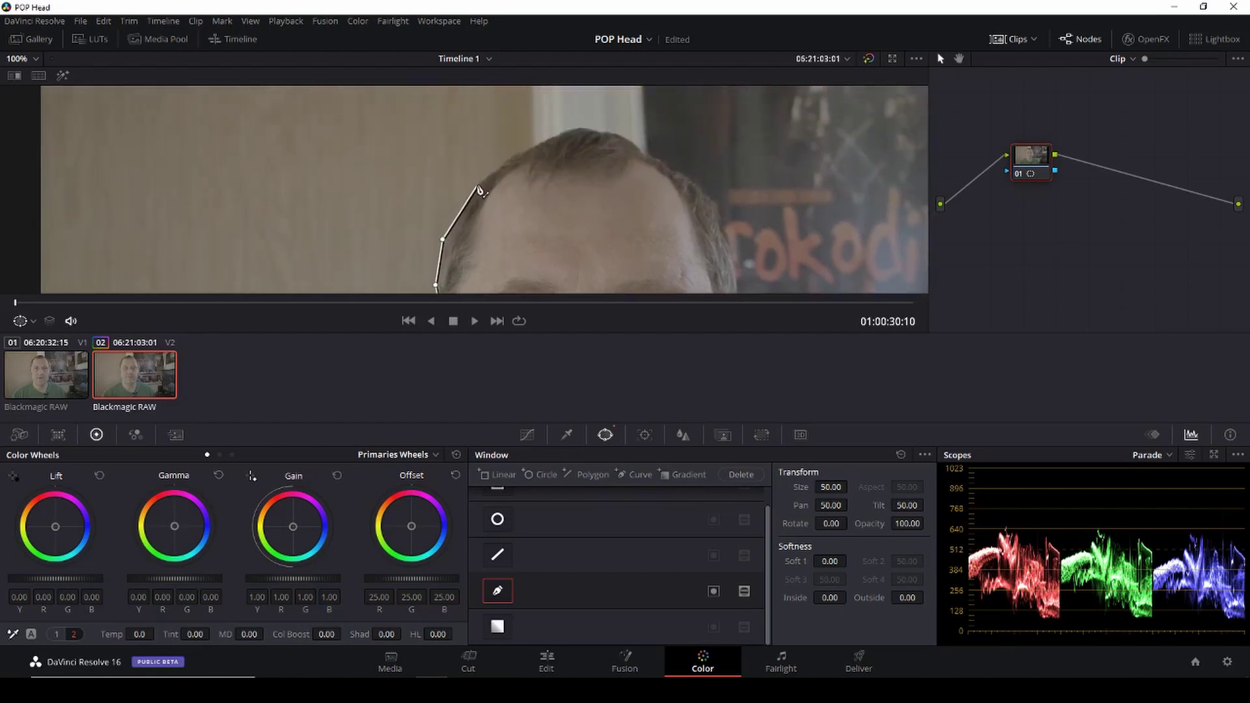
click(478, 184)
click(515, 154)
click(533, 147)
click(558, 134)
click(578, 127)
click(589, 127)
click(624, 136)
click(640, 147)
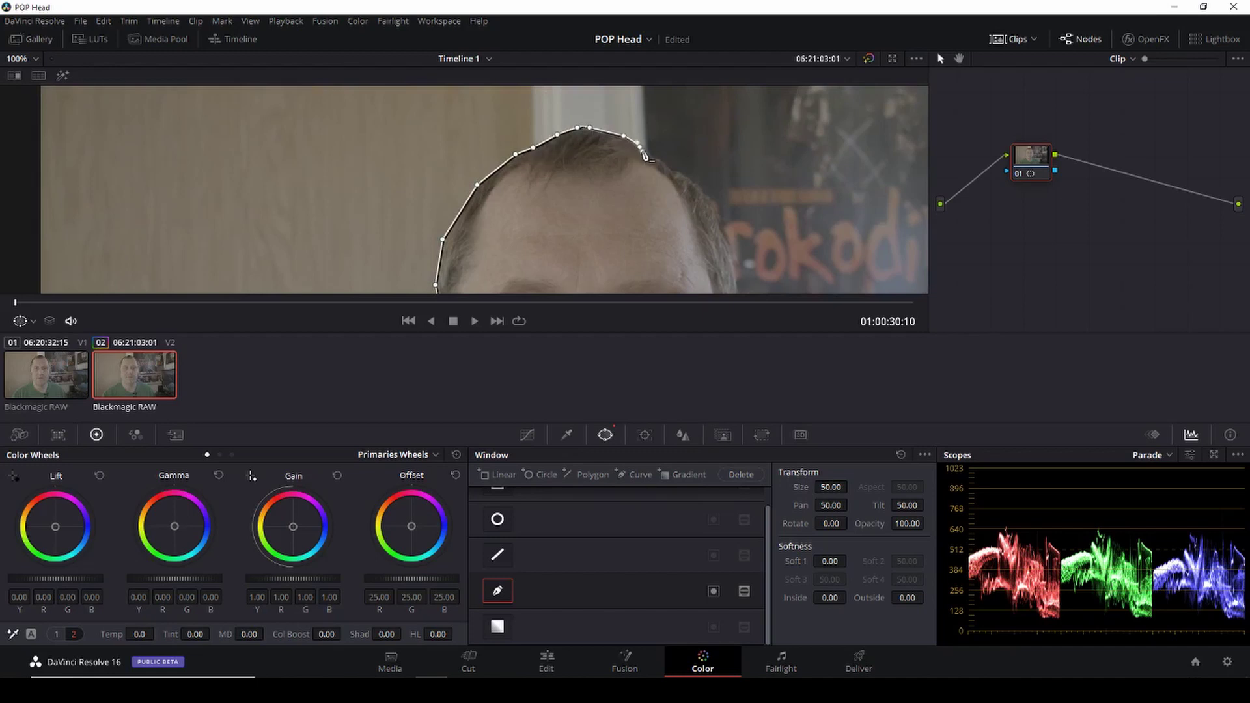
Extend the outline down the edge of the hair on the poster side of the head
click(659, 158)
click(670, 168)
click(686, 176)
click(711, 206)
Continue the outline past the temple and around the outer edge of the ear on the poster side
scroll(729, 253, down, 5)
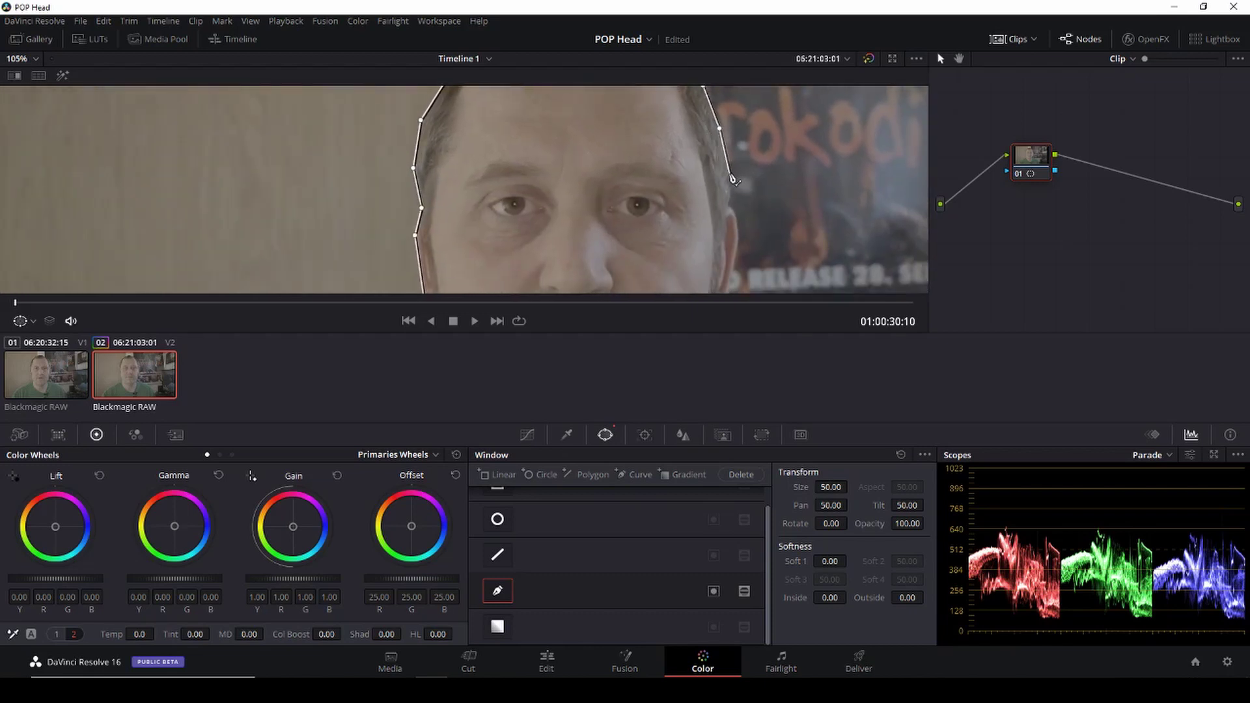
click(730, 173)
click(727, 207)
click(733, 211)
click(739, 236)
click(733, 280)
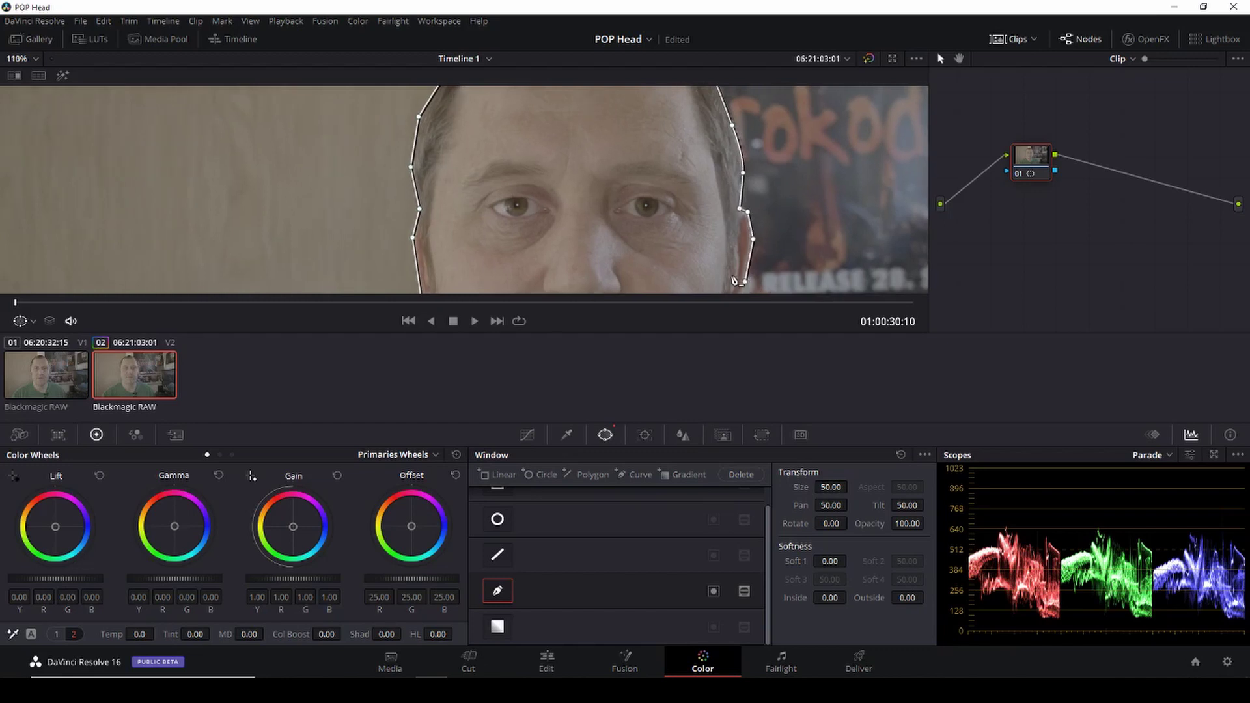
Trace the outline from below the ear down the poster-side jaw to the shirt collar
scroll(732, 280, down, 5)
click(738, 193)
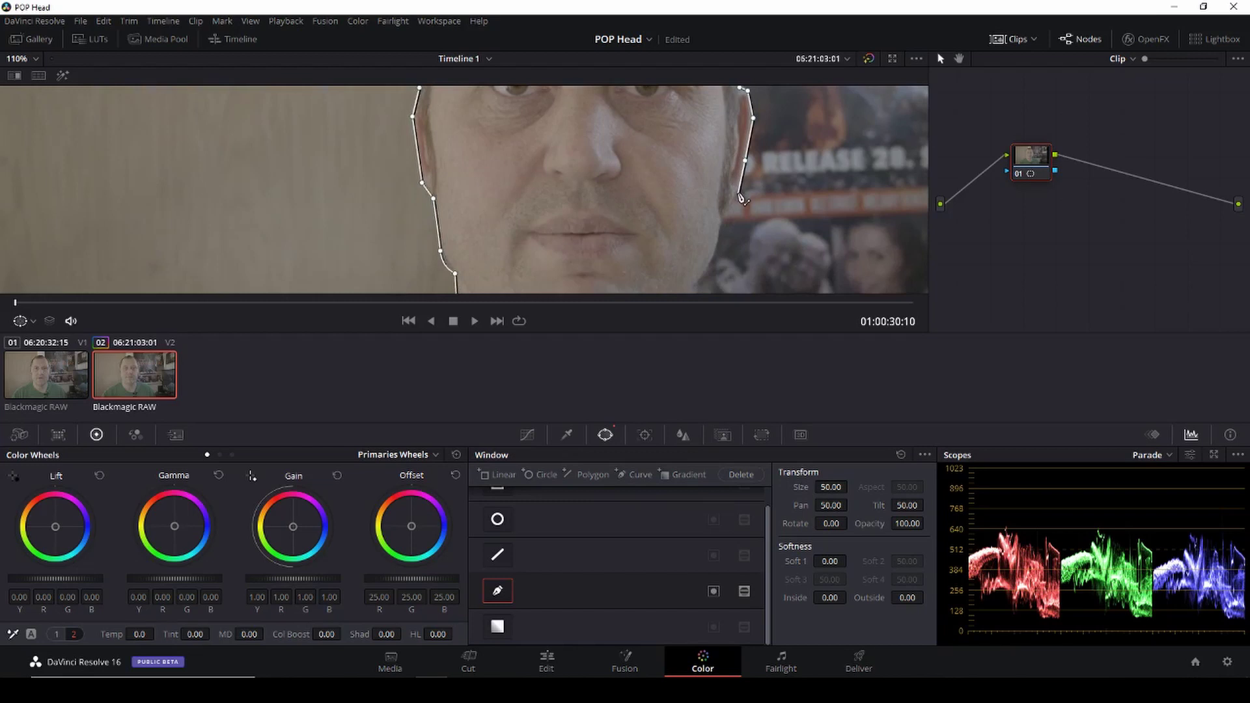
click(723, 215)
click(714, 255)
scroll(727, 278, down, 3)
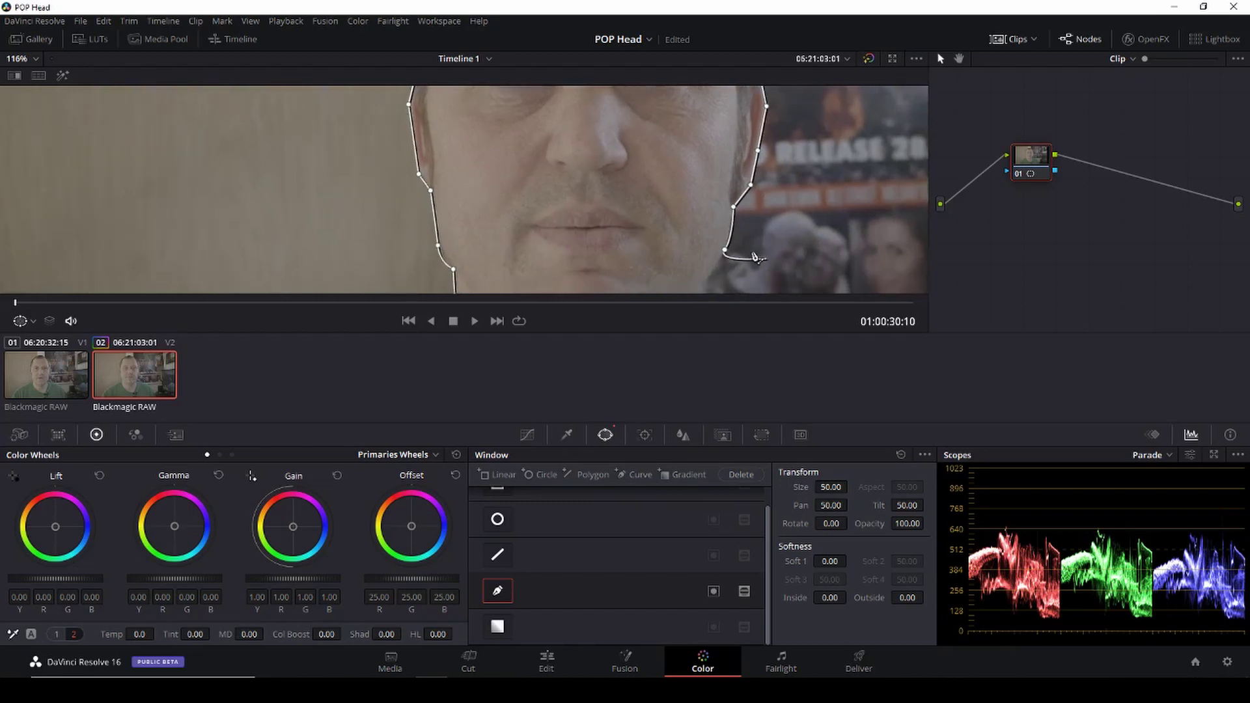
click(705, 197)
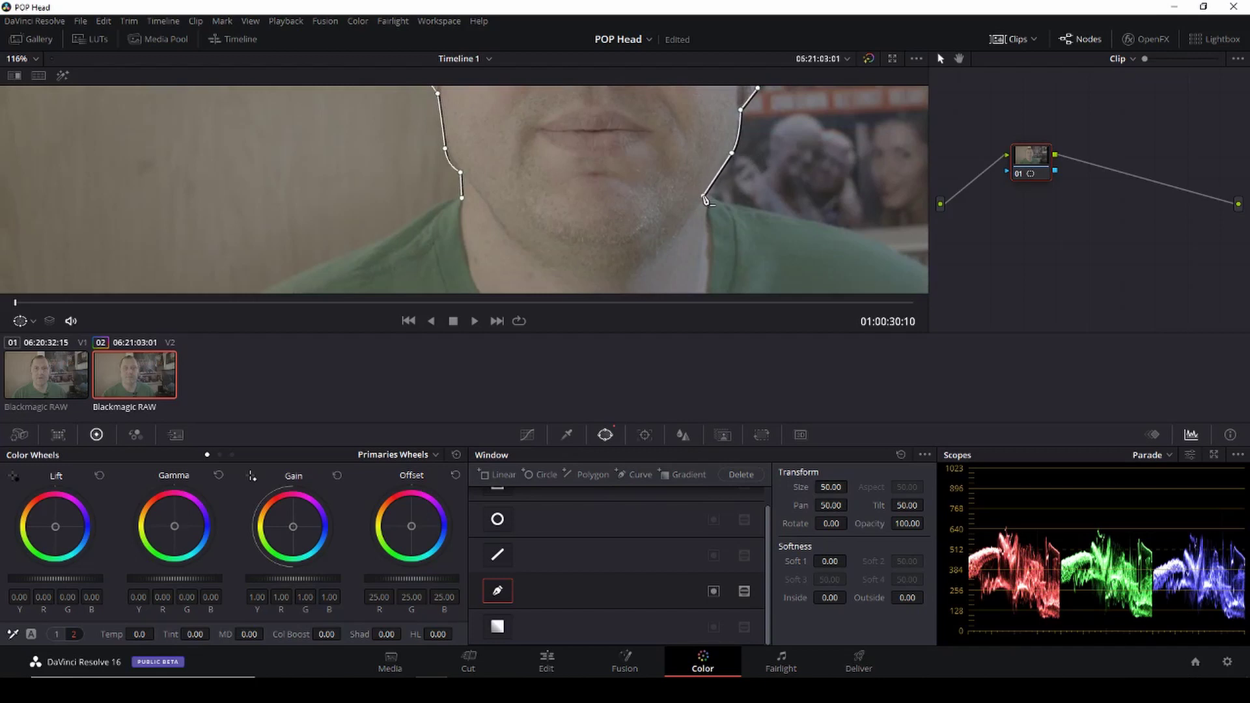
Trace the outline under the chin and back up the opposite jaw, closing the curve window around the head
click(671, 239)
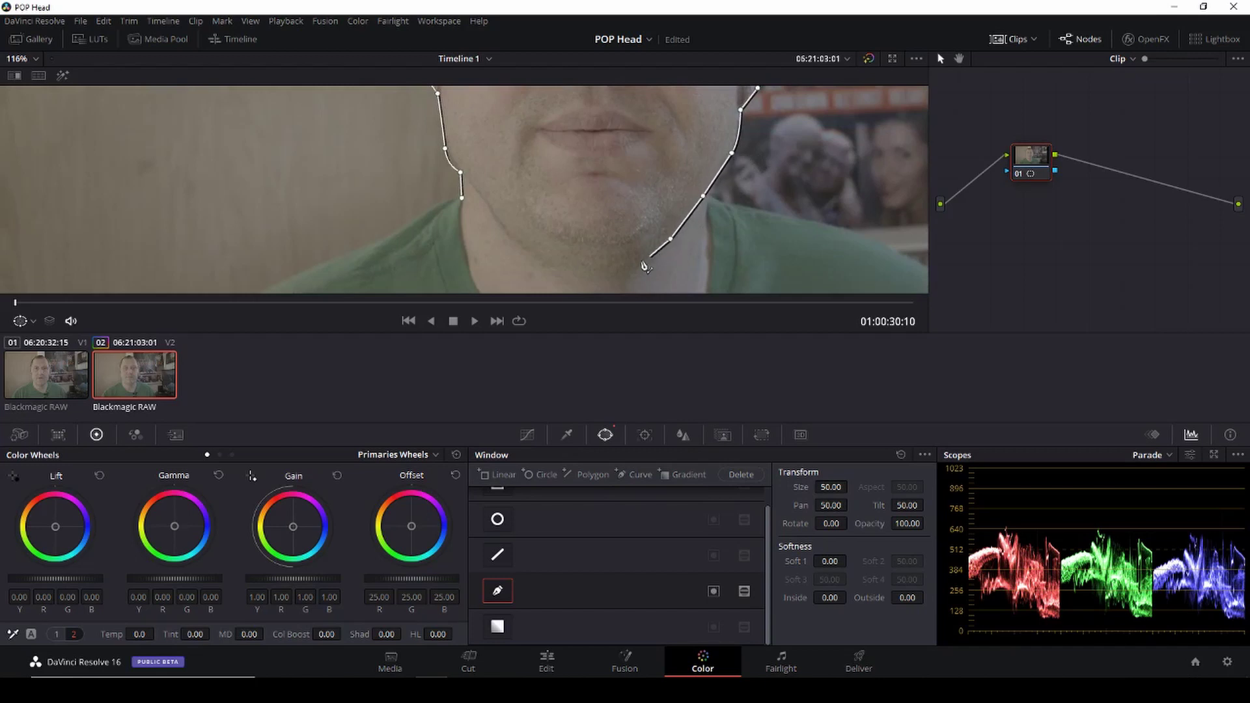
click(606, 266)
click(549, 257)
click(513, 237)
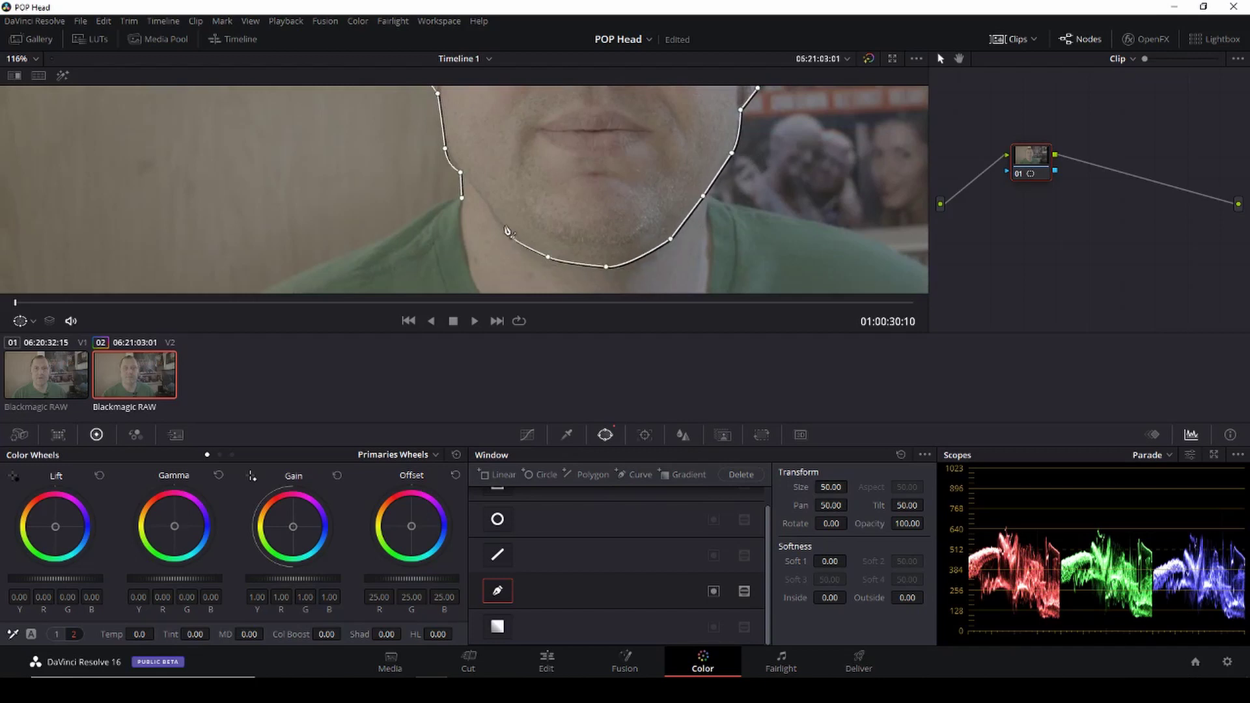
click(494, 208)
click(475, 185)
click(461, 173)
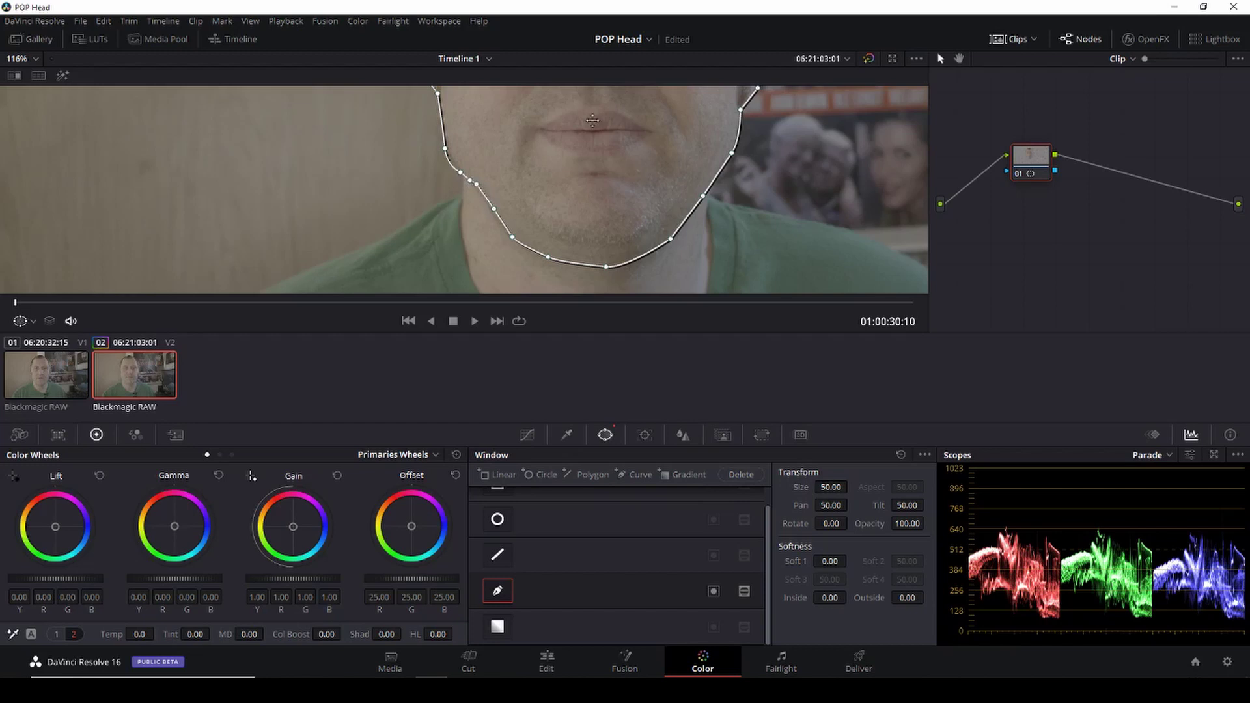
Reposition node 01 further from the graph's output and add an alpha output to the node graph
scroll(472, 187, down, 4)
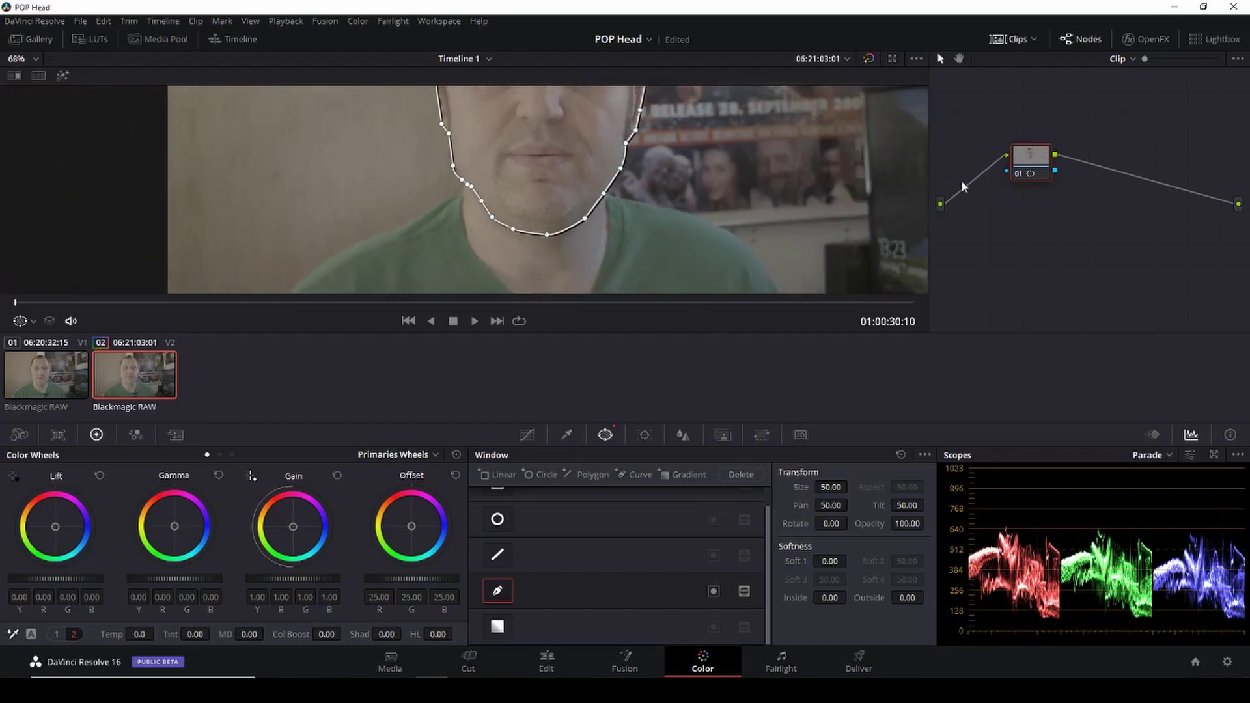
drag(1024, 164, 1013, 146)
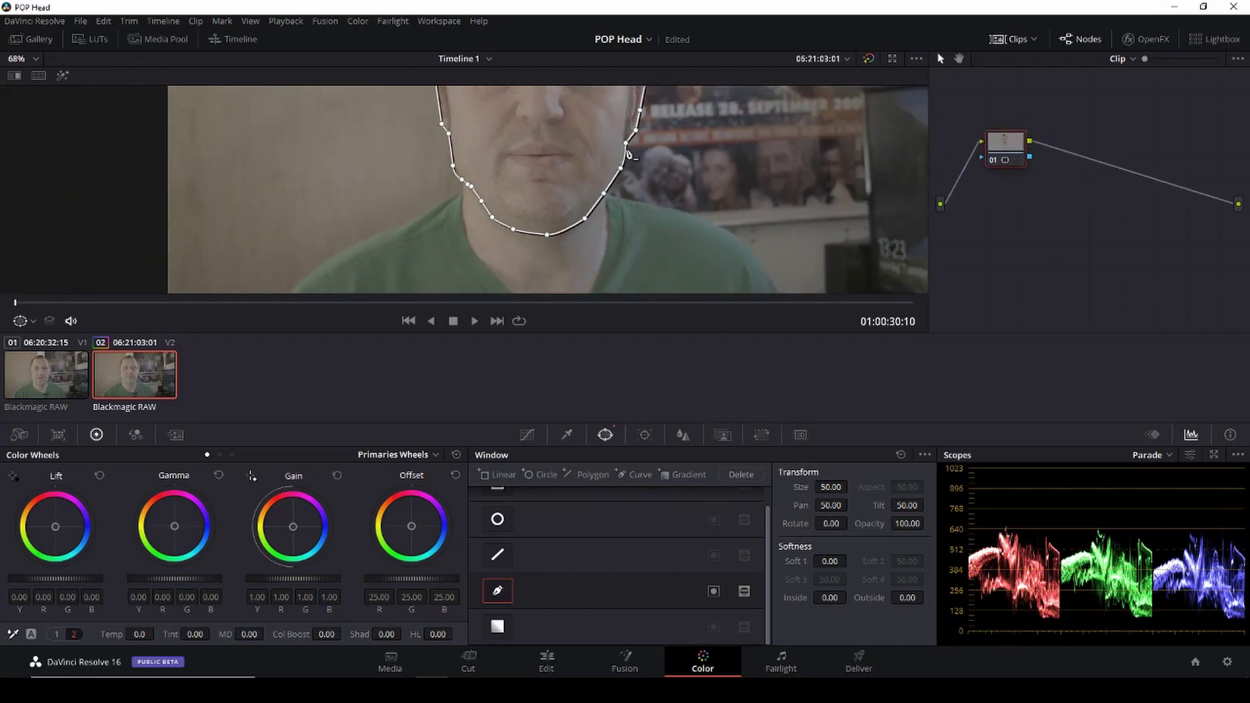
scroll(627, 155, down, 1)
scroll(627, 154, down, 3)
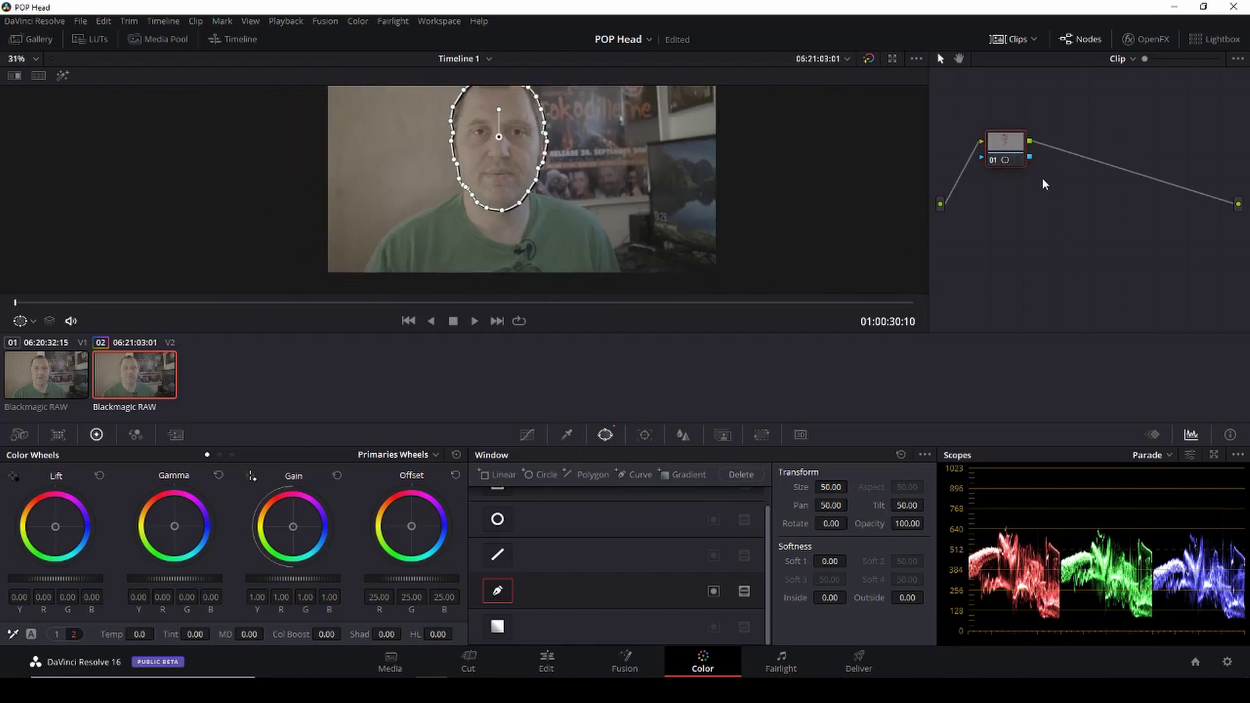
right_click(1099, 186)
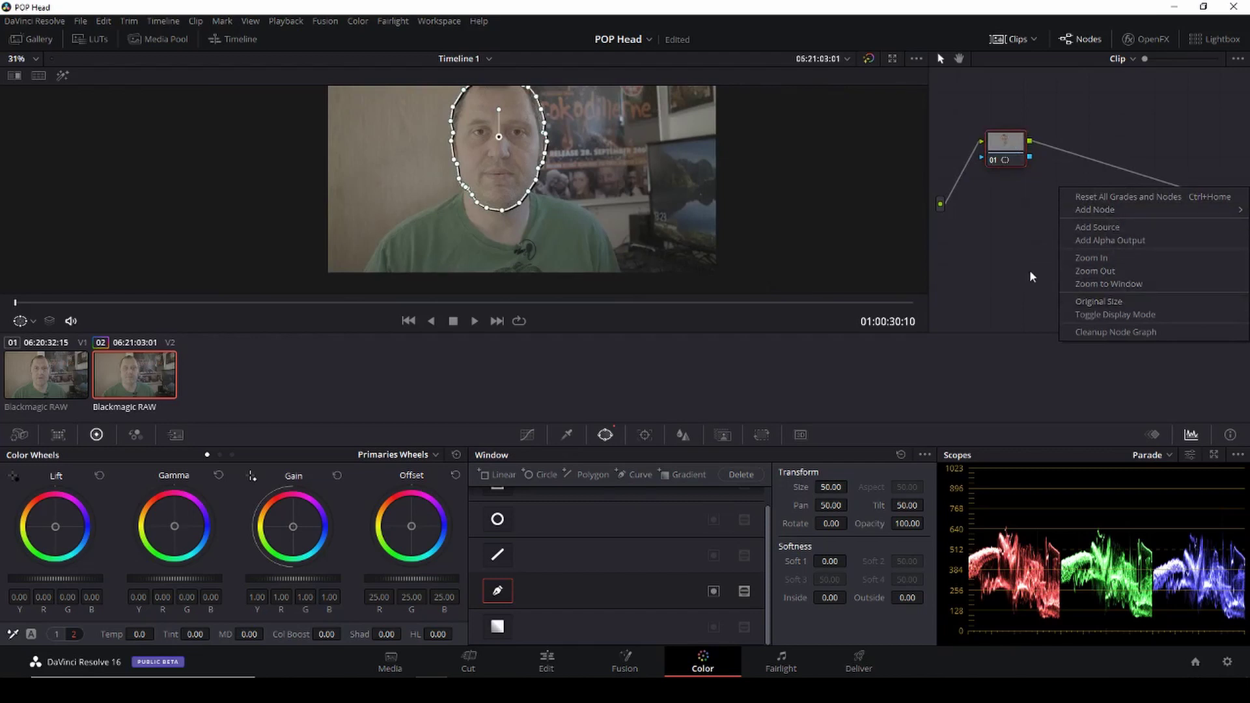
click(1119, 248)
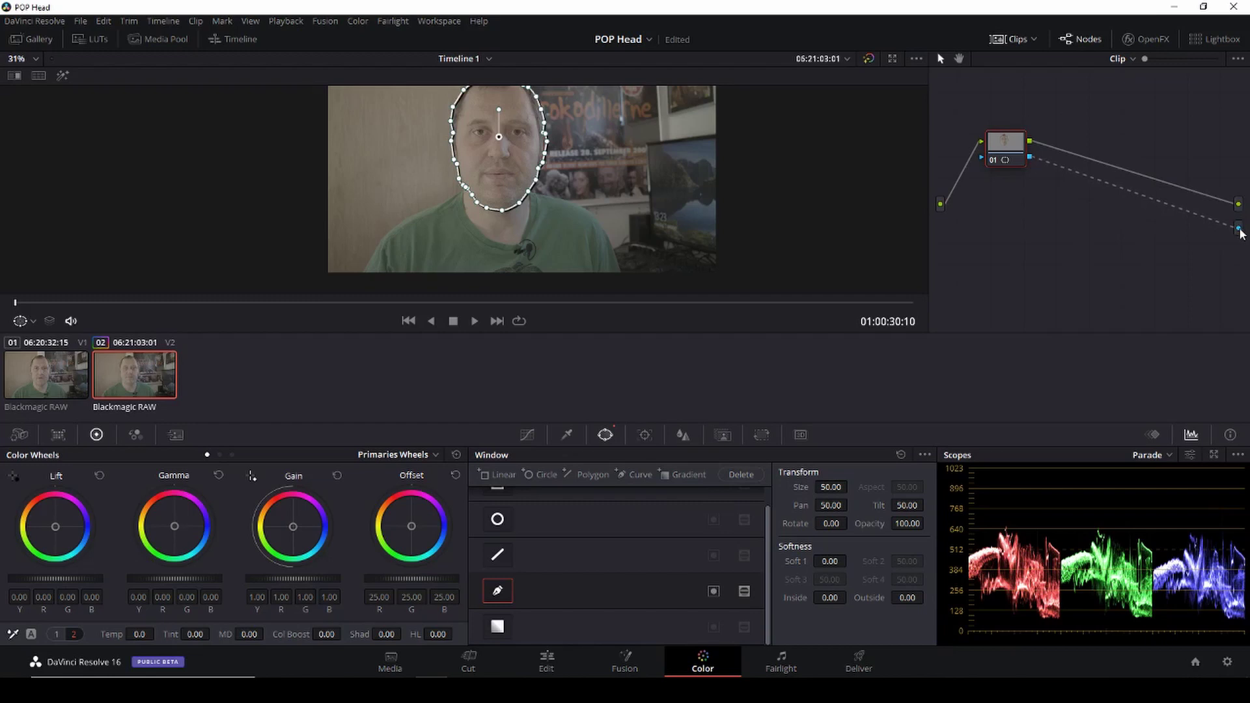
Connect node 01's key output to the alpha output to preview the isolated face, and remove that connection
drag(1239, 228, 1238, 228)
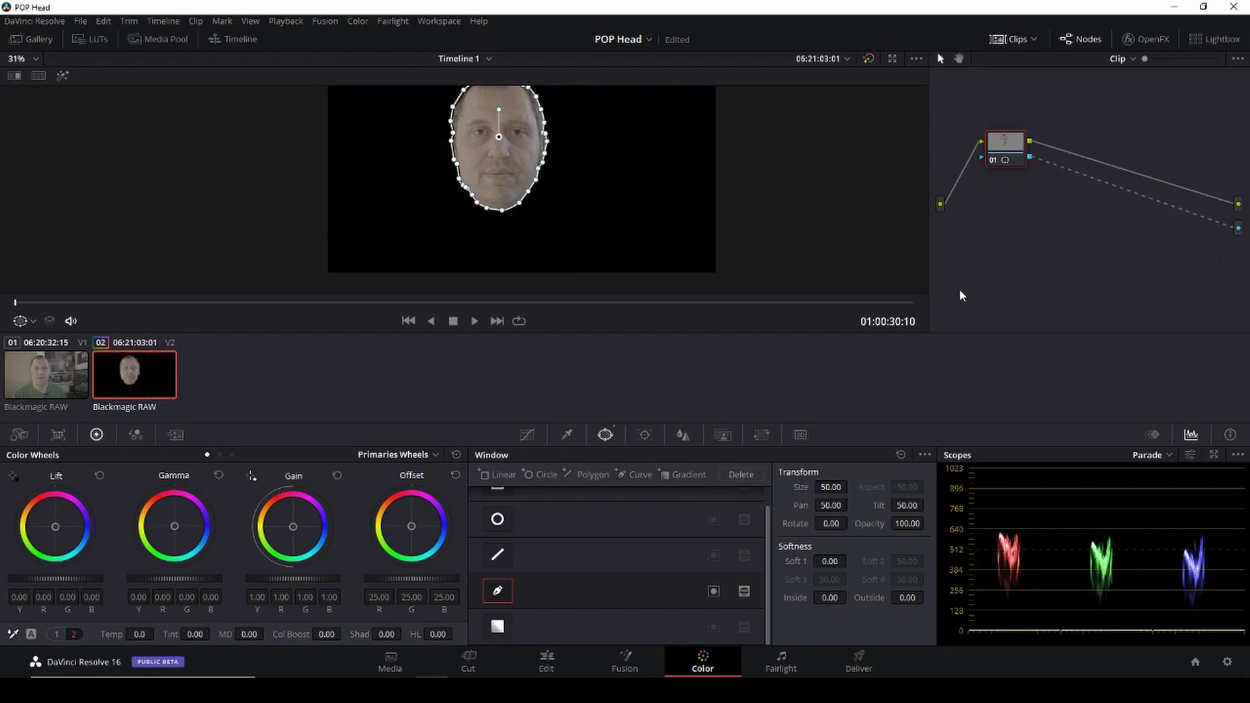
click(1139, 194)
key(Delete)
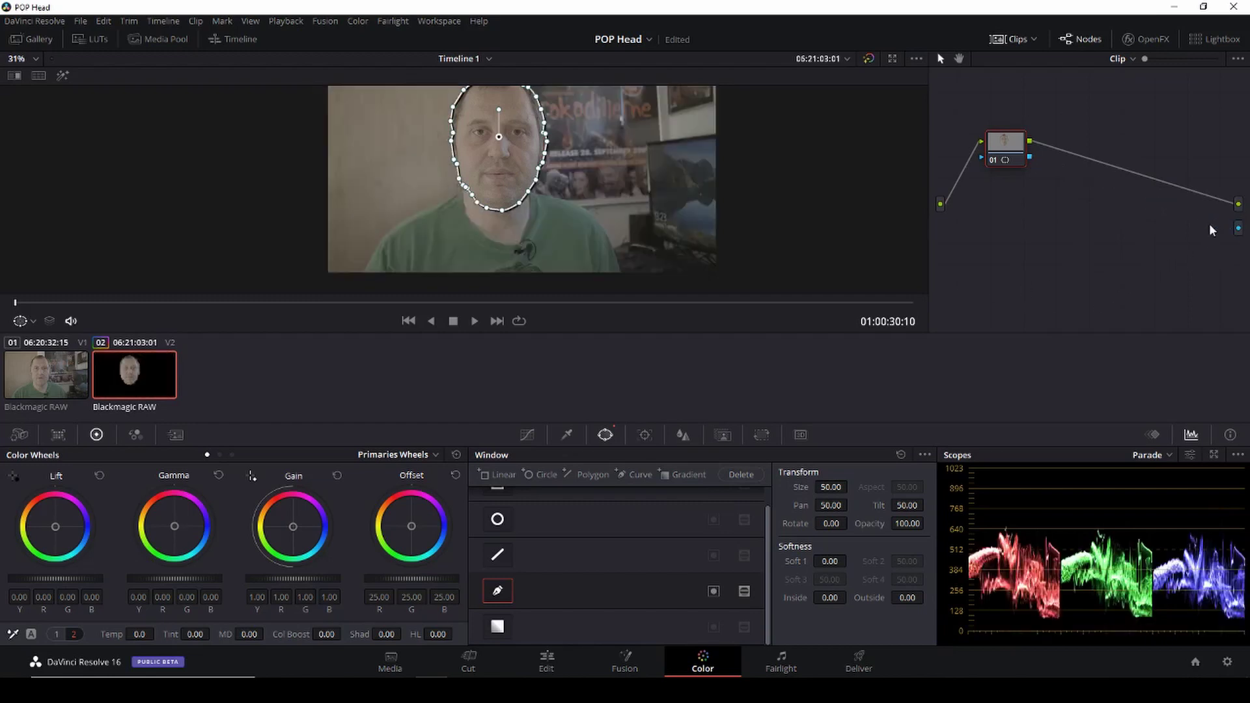
Track the head window forward through the whole clip and connect node 01's key output to the alpha output
click(644, 435)
click(545, 479)
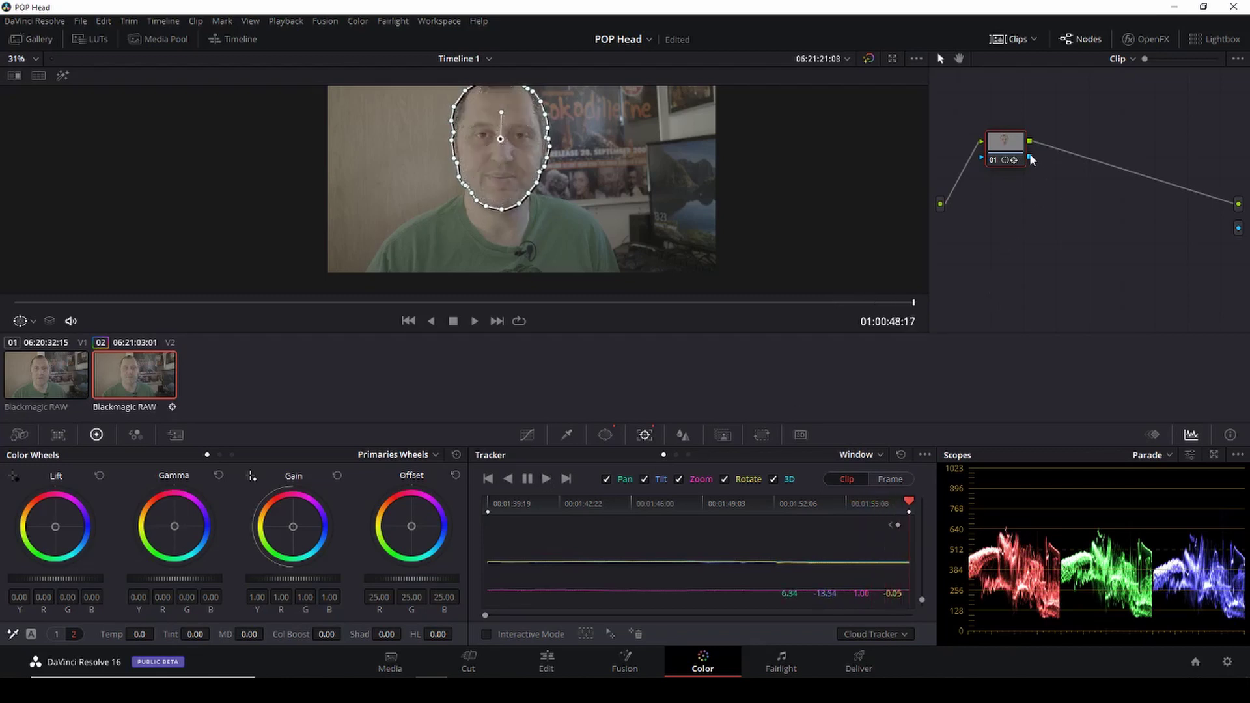
drag(1030, 156, 1077, 180)
drag(1243, 233, 1239, 228)
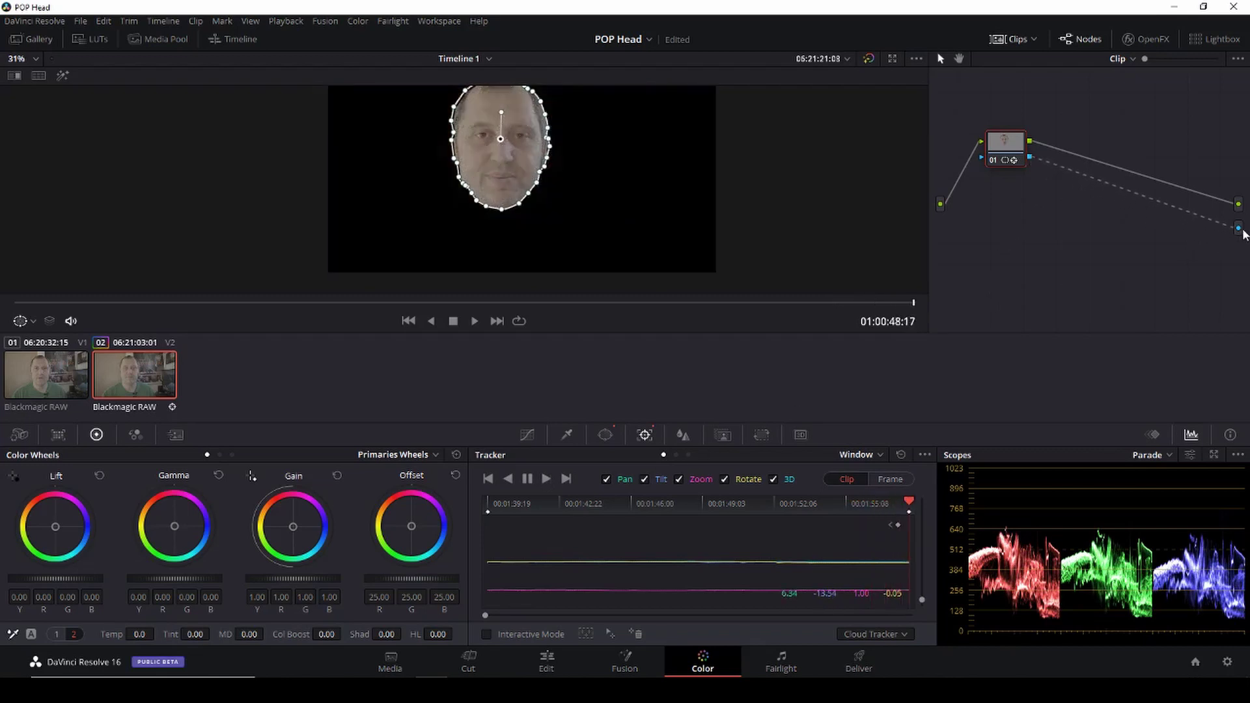
Switch to the Edit page and enable the disabled Video 1 clip beneath the cut-out head
click(547, 662)
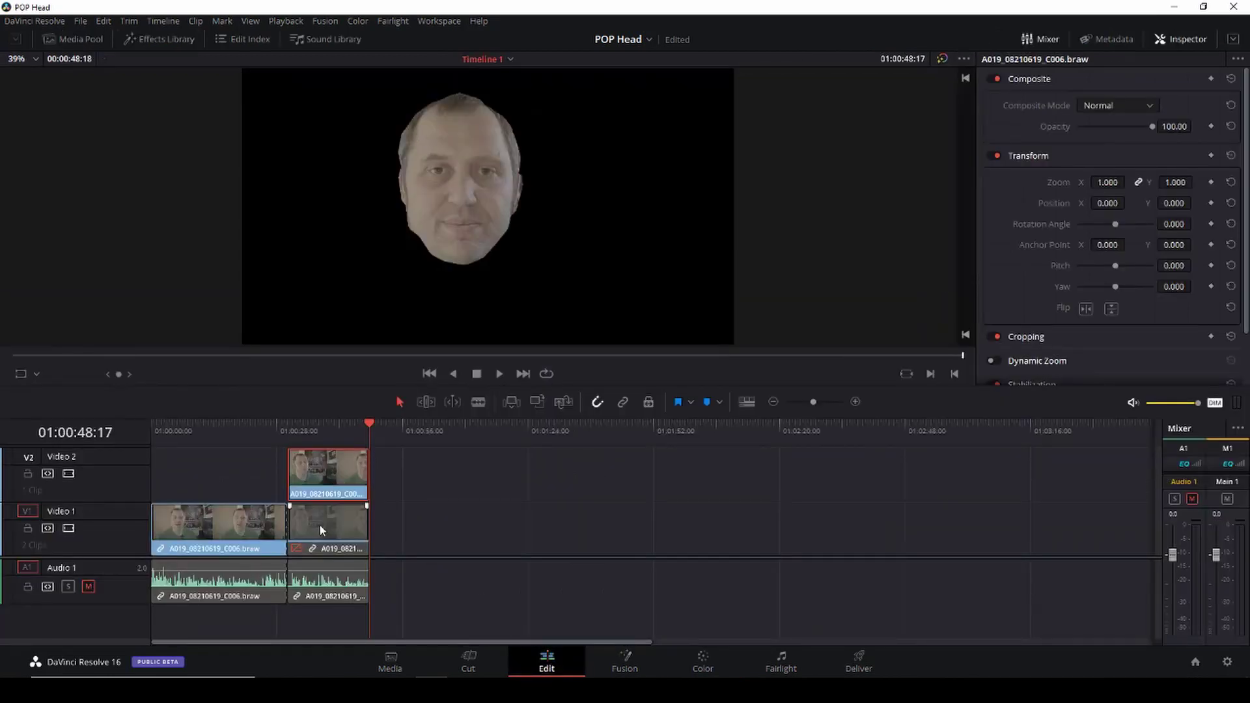
click(319, 524)
key(d)
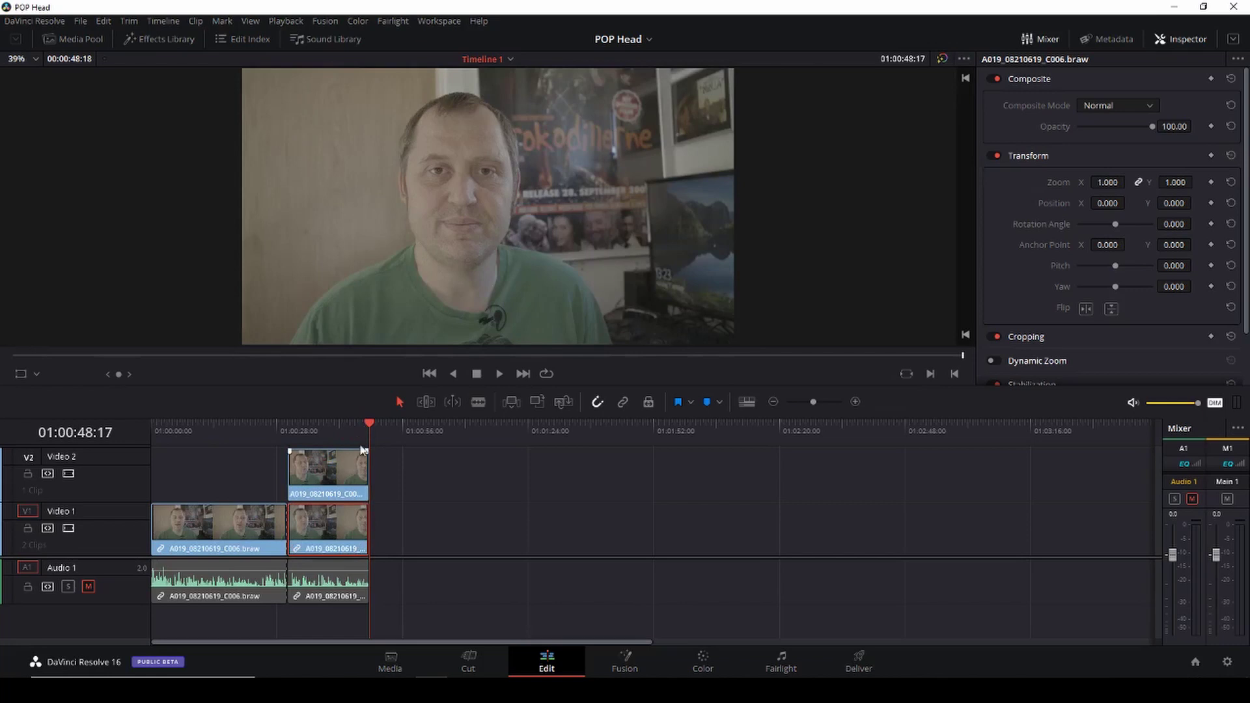
Keyframe the Video 2 clip's zoom from 1.000 at its start, 01:00:30:10, to 1.250 at 01:00:31:05
drag(362, 422, 293, 425)
click(325, 461)
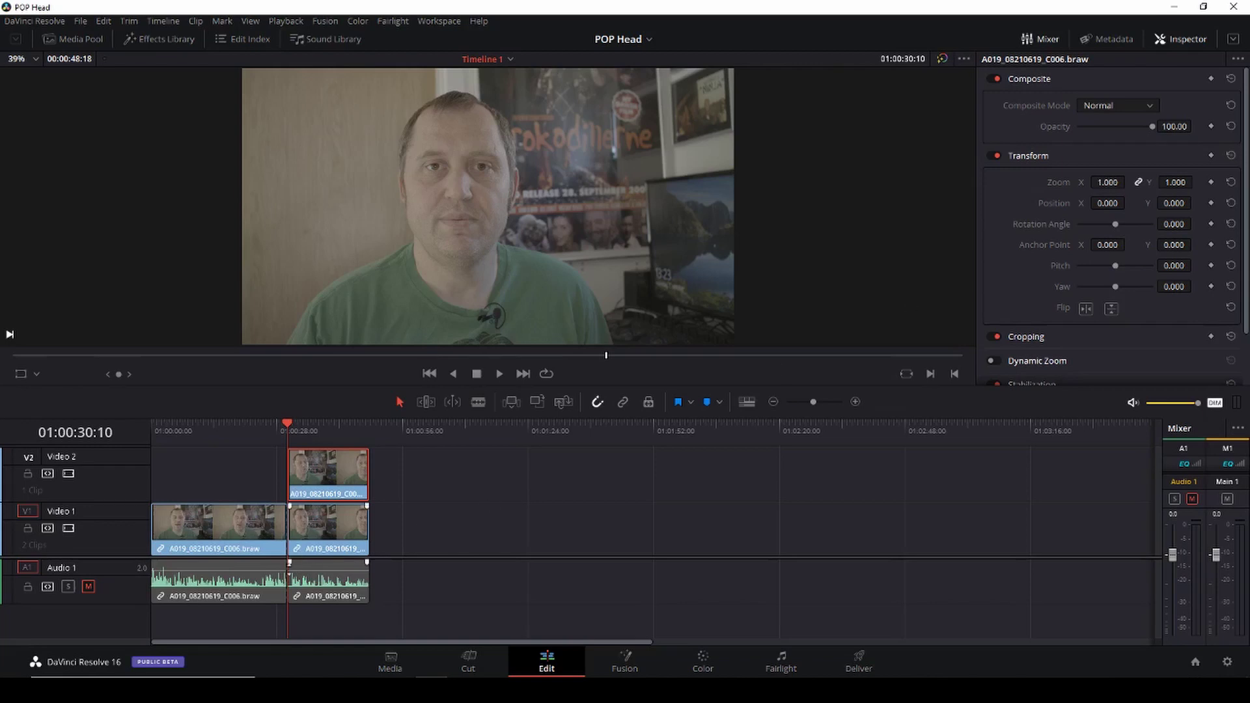
click(1211, 183)
key(space)
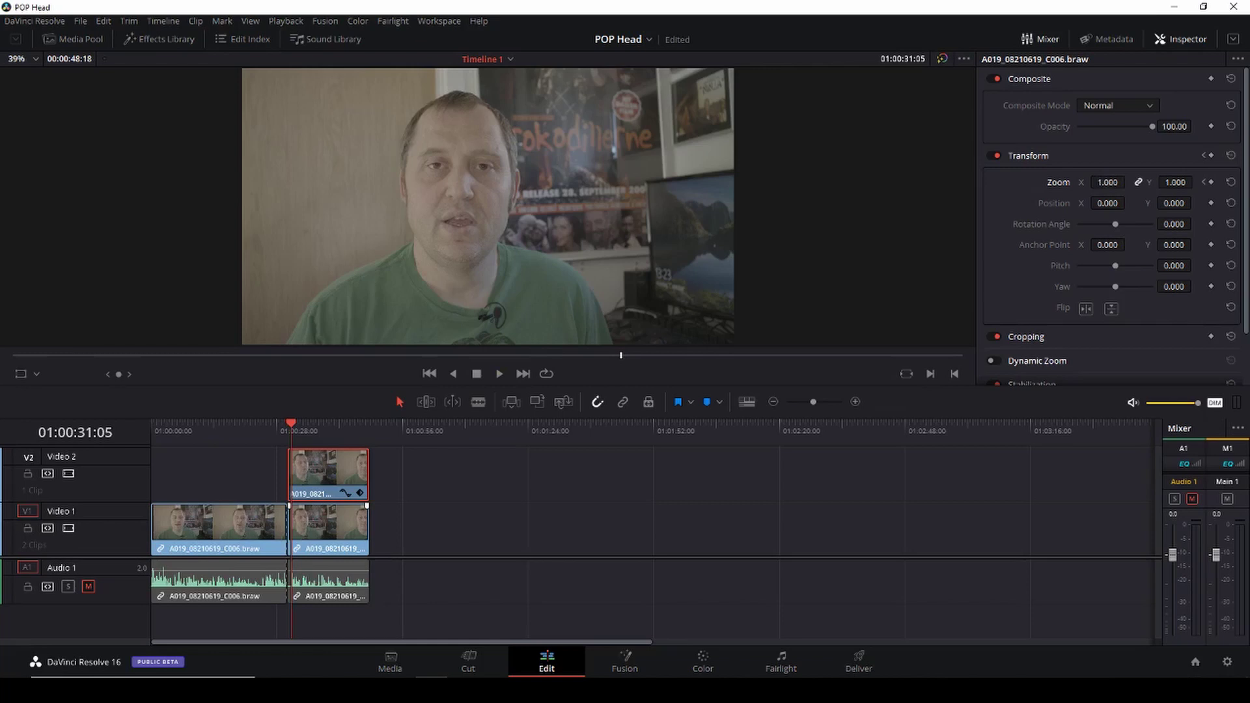
mouse_move(1107, 183)
mouse_down()
mouse_move(1129, 183)
mouse_move(1114, 184)
mouse_up()
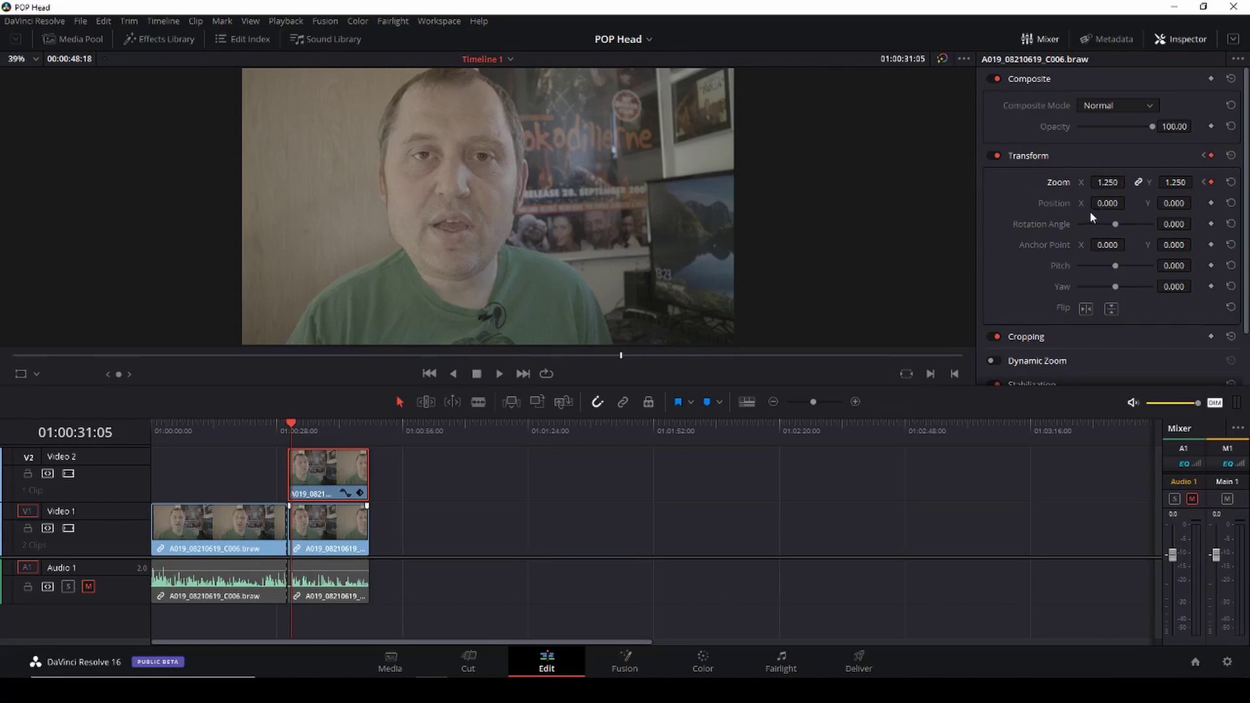
Keyframe the Video 2 clip's zoom at 1.310 at 01:00:39:13 and return the playhead to the clip's start
key(space)
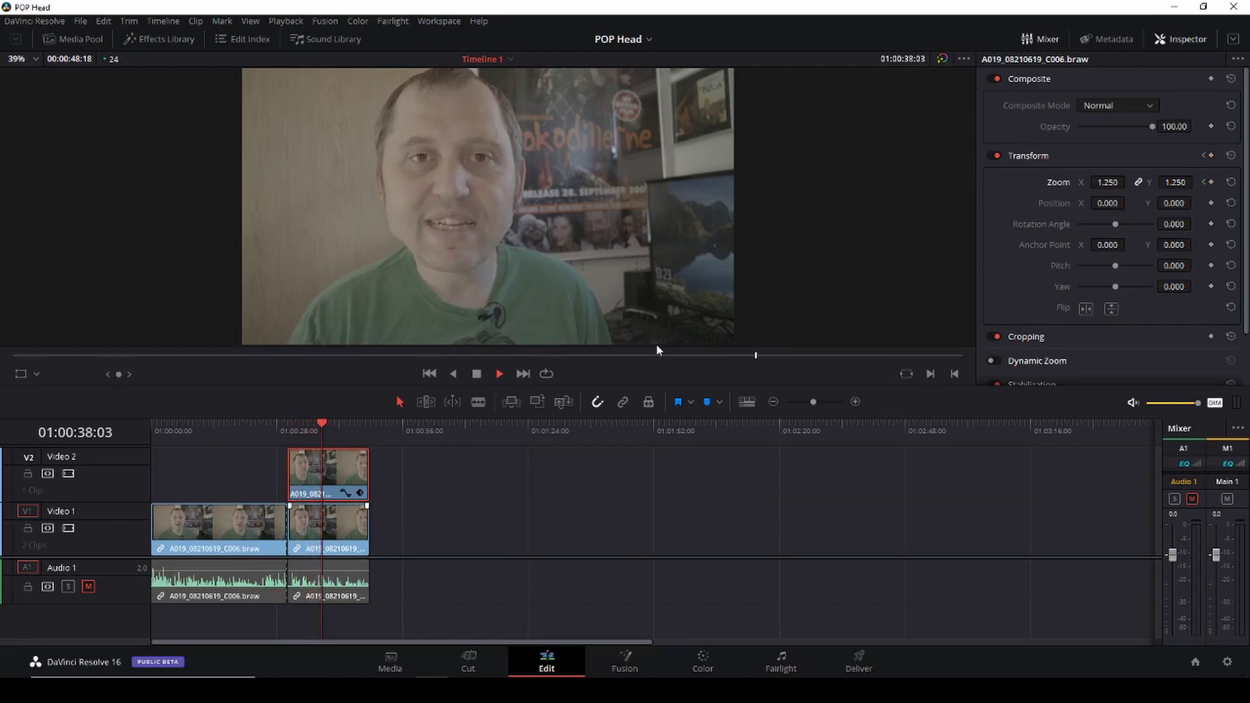
key(space)
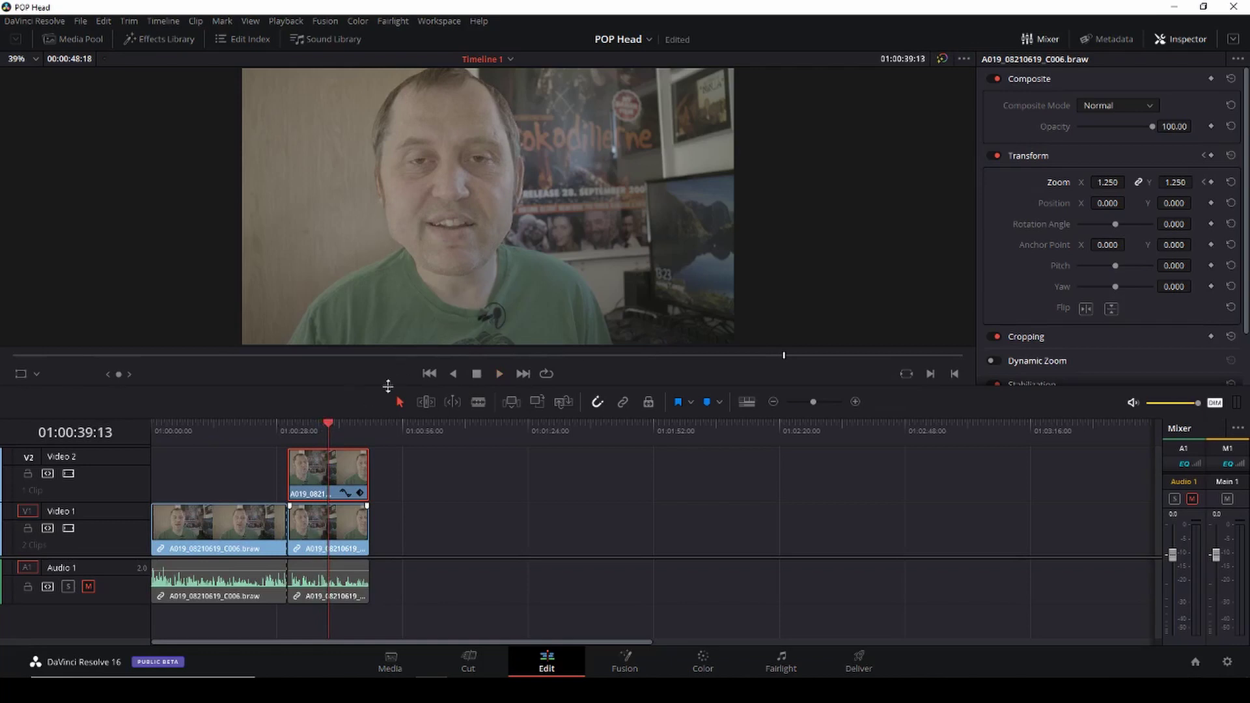
drag(1108, 182, 1133, 182)
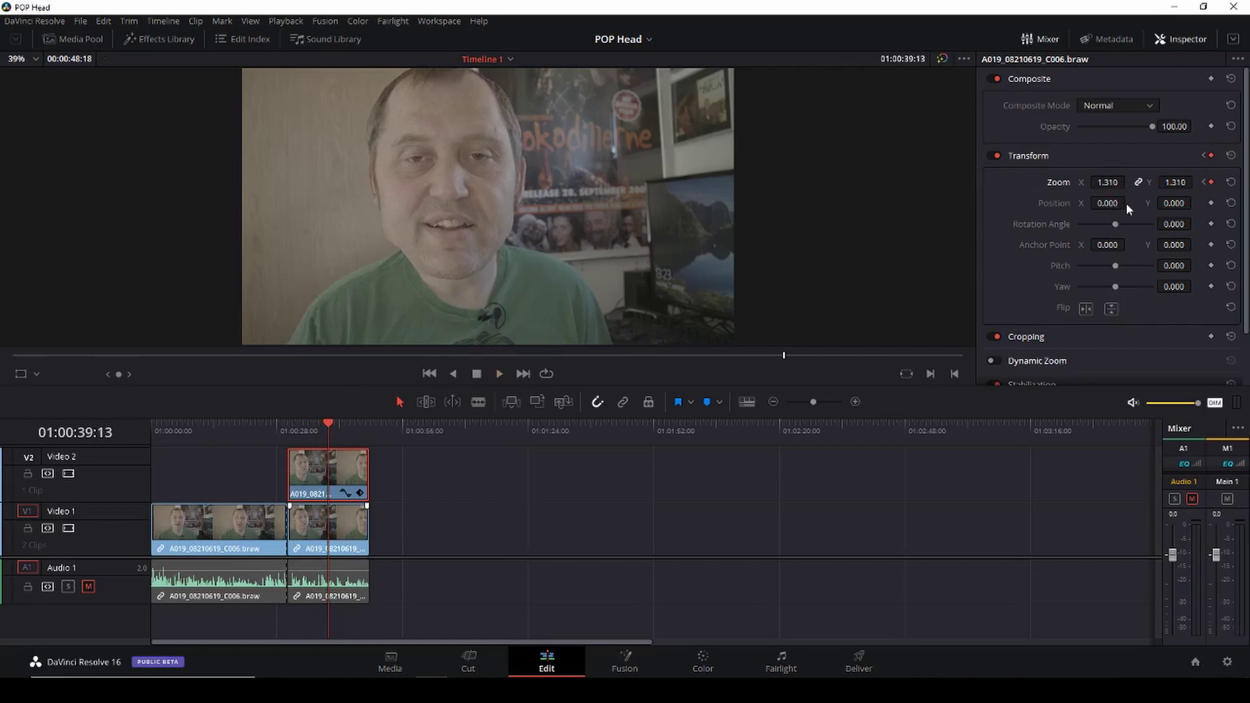
drag(328, 426, 287, 427)
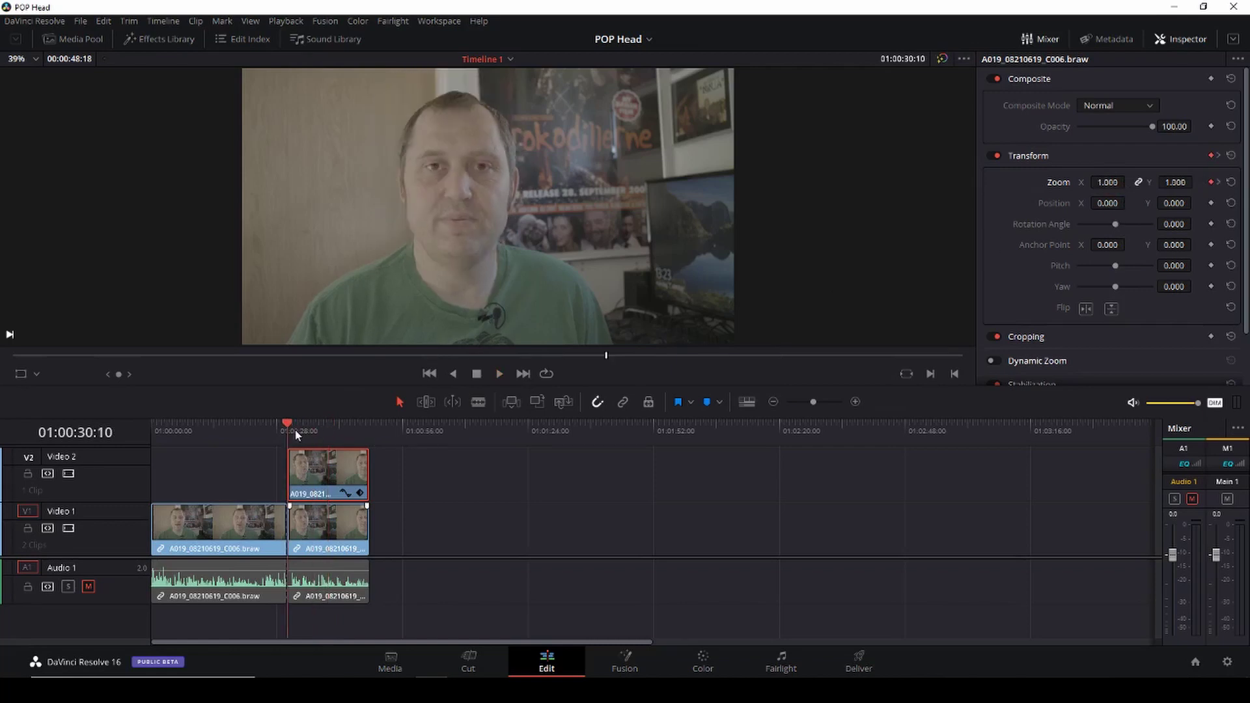
Play the head-growing zoom from the Video 2 clip's start twice, returning the playhead to 01:00:30:10
key(space)
key(space)
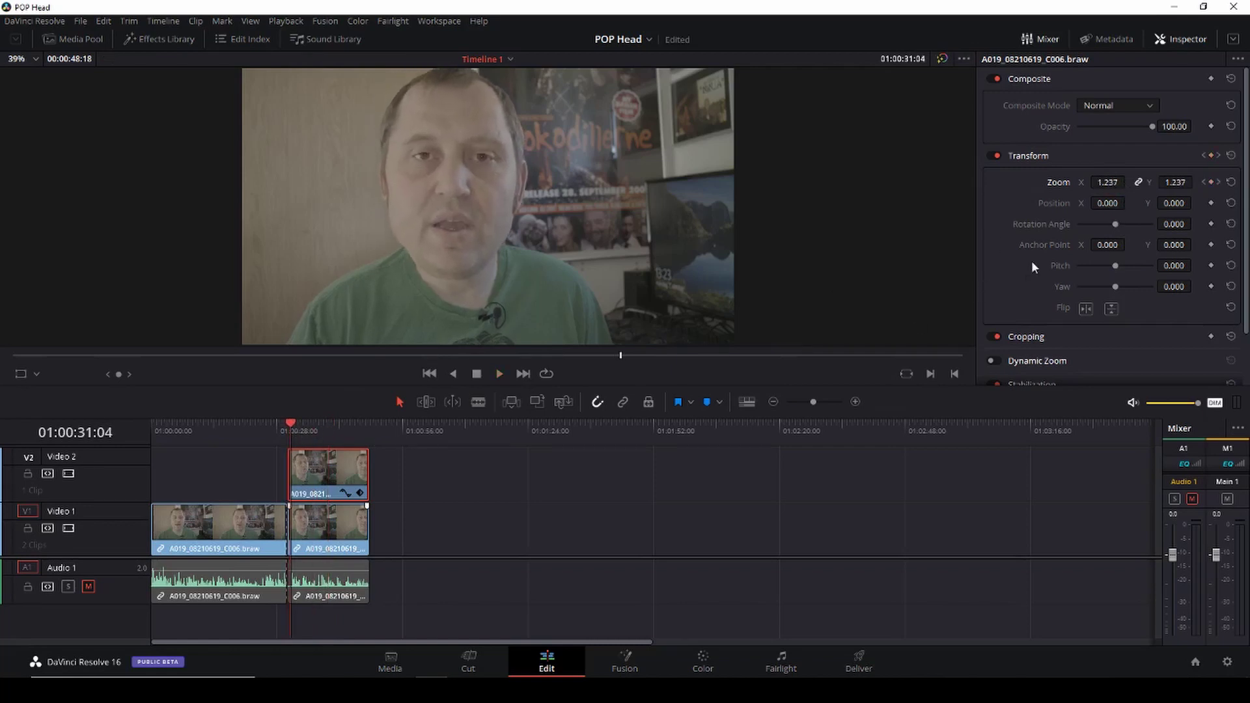
click(289, 423)
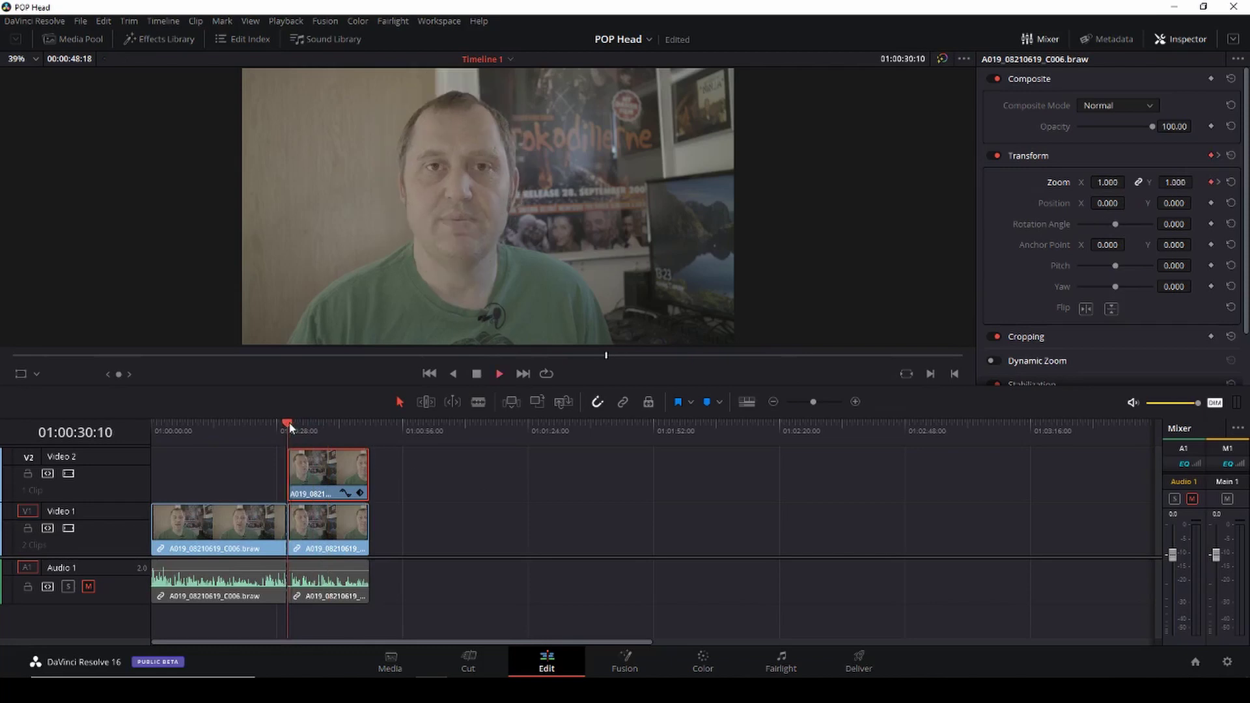
key(space)
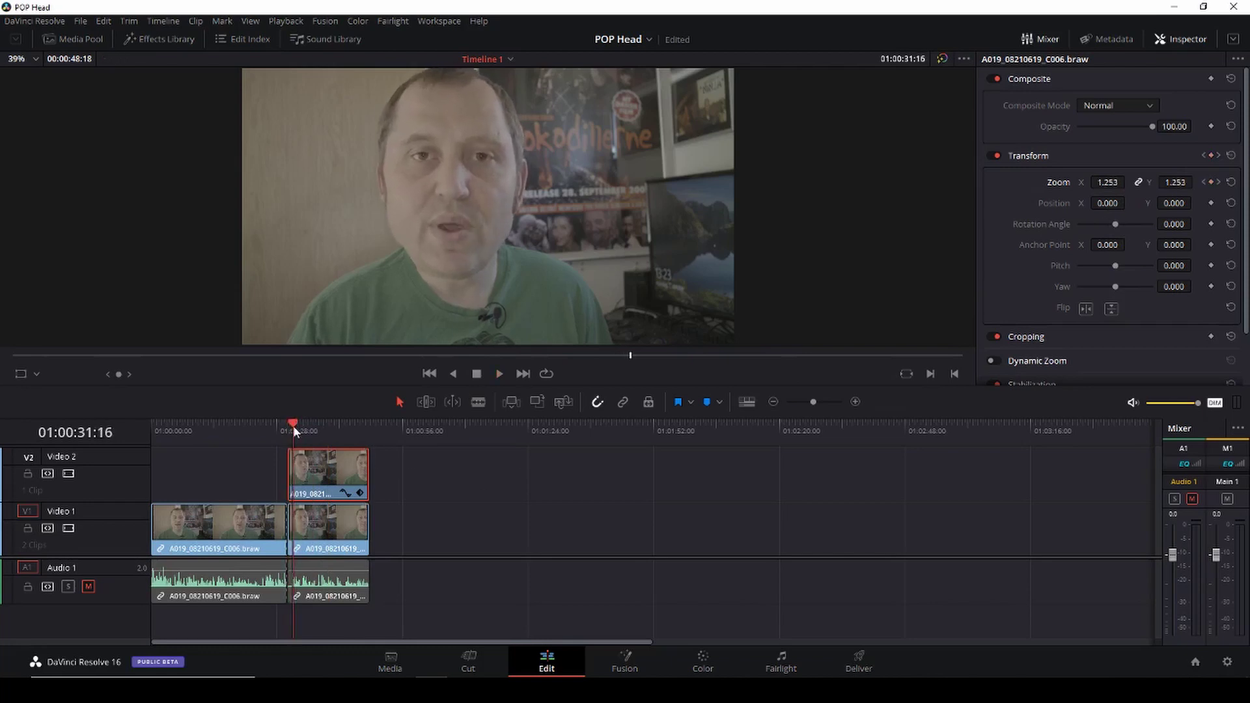
click(291, 426)
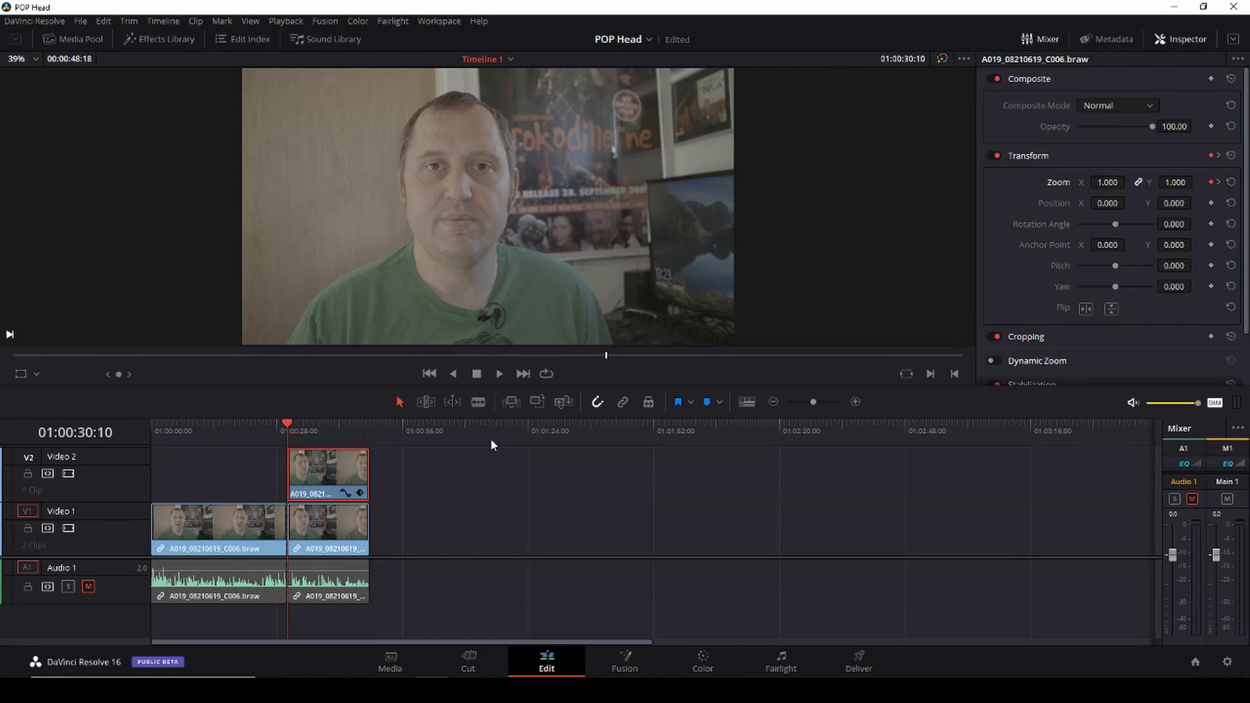
Keyframe the Video 2 clip's Position X from 0.000 at 01:00:30:10 to 17.000 at 01:00:31:04
click(1212, 204)
key(space)
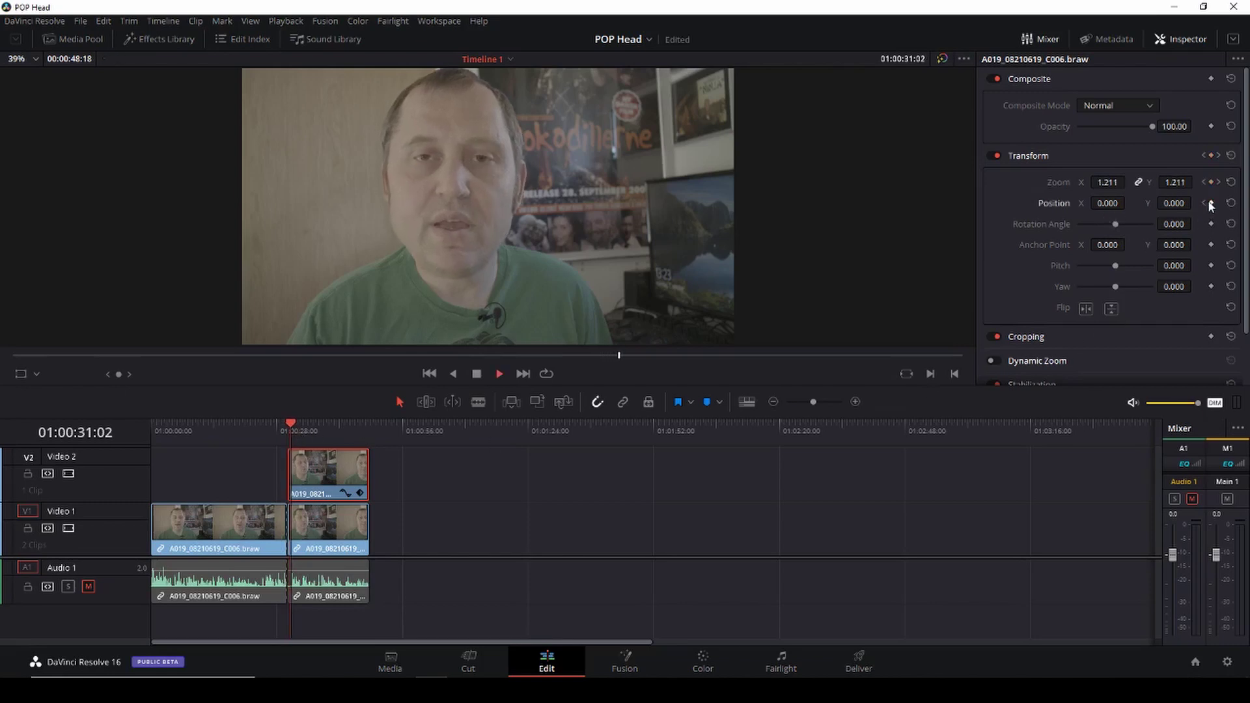
key(space)
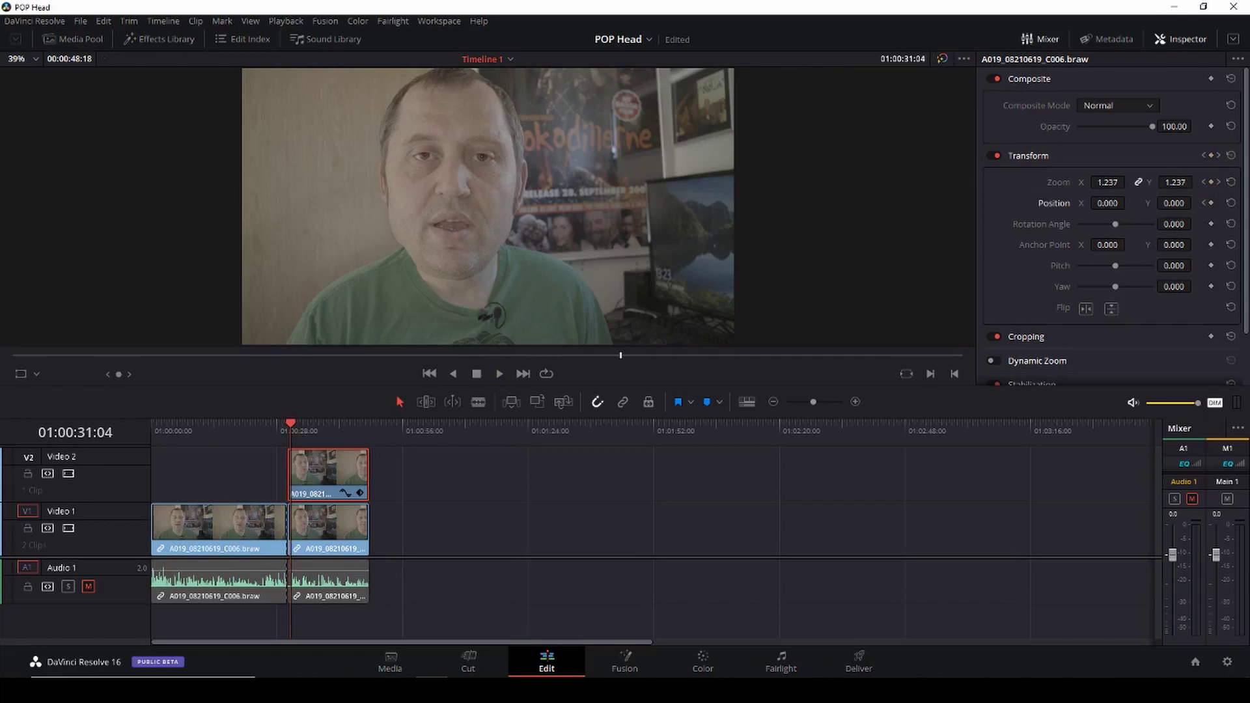
drag(1107, 203, 1129, 202)
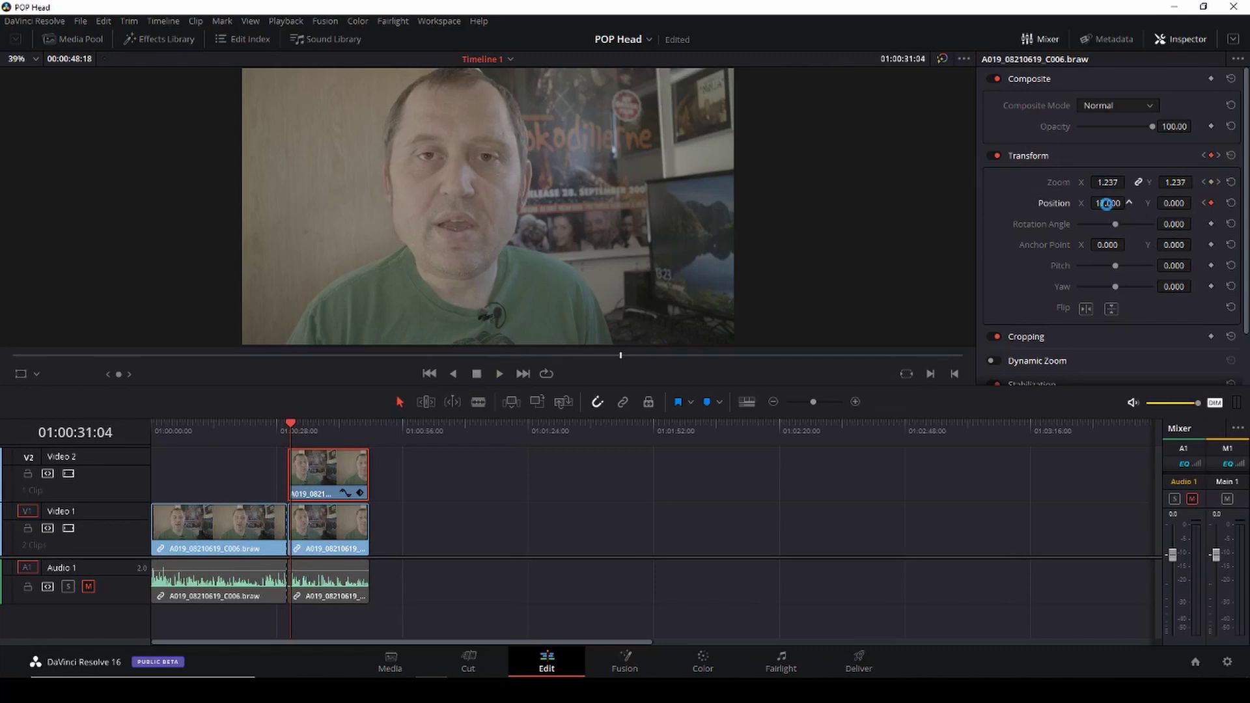
Play the head animation onward and again from the clip's start to check the enlarged head's horizontal position
key(space)
key(space)
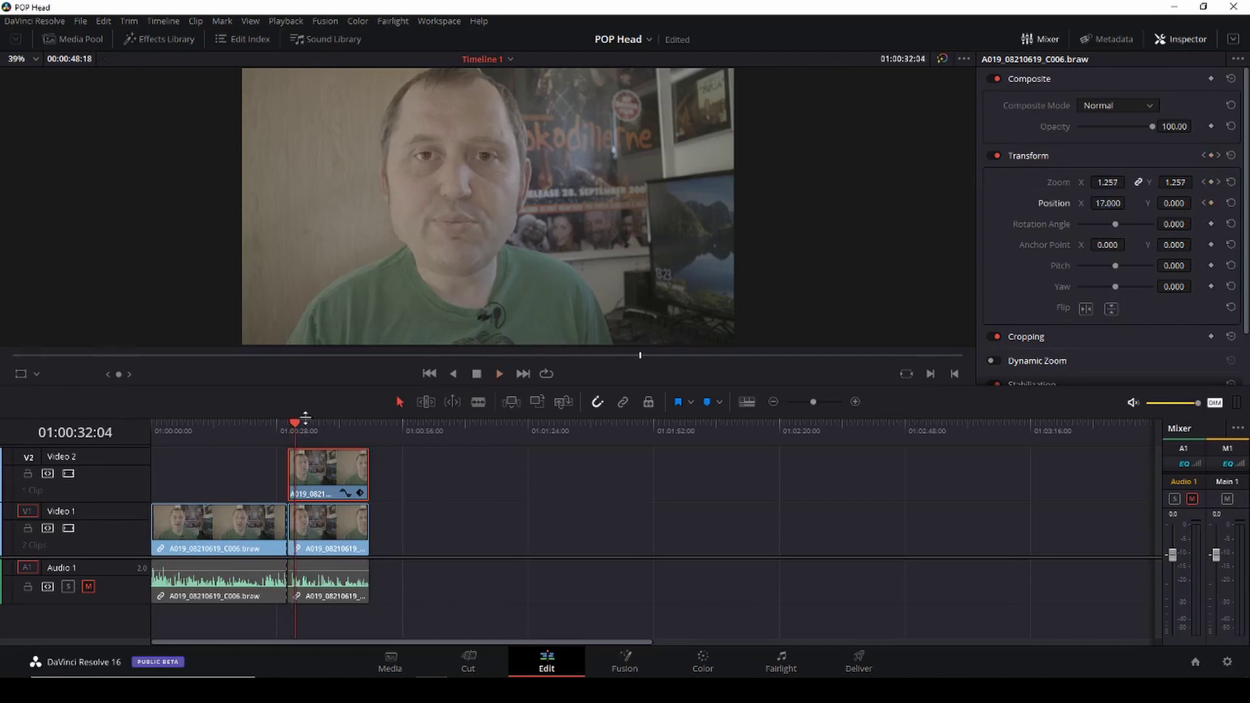
drag(305, 417, 286, 427)
key(space)
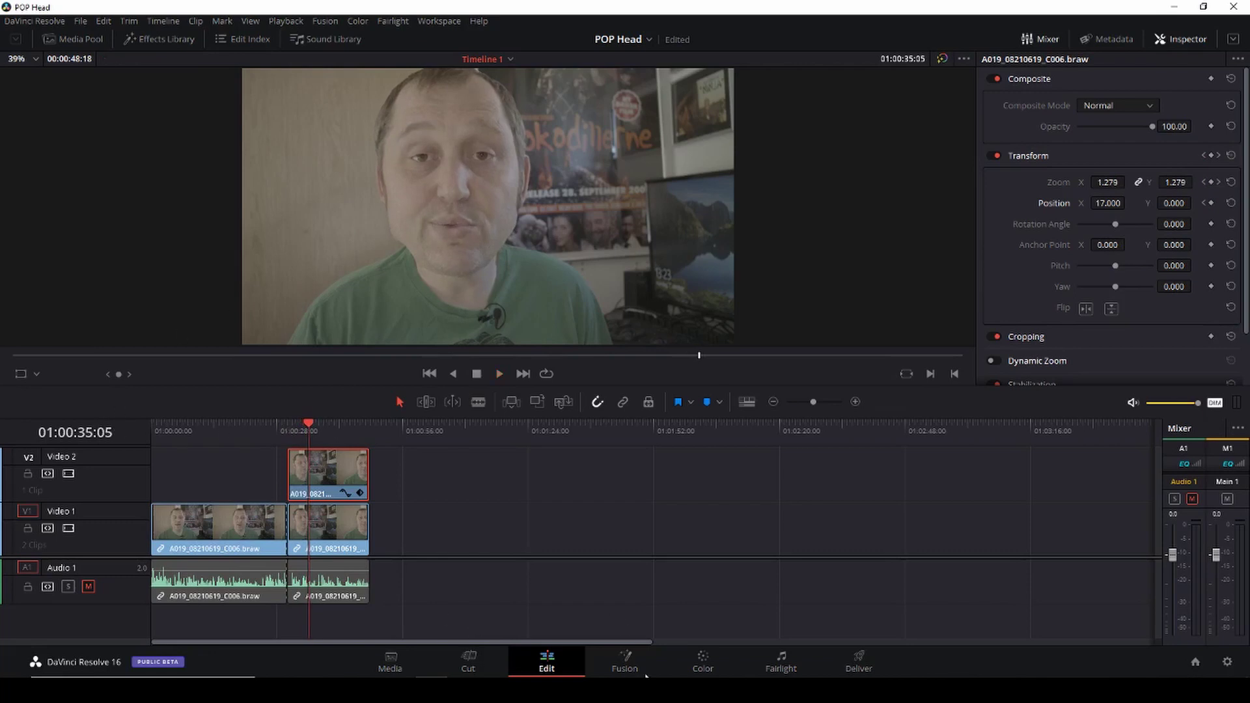
On the Color page, hide the window overlay and soften the head window with Soft 1 0.58, Inside 0.48 and Outside 0.04
click(703, 659)
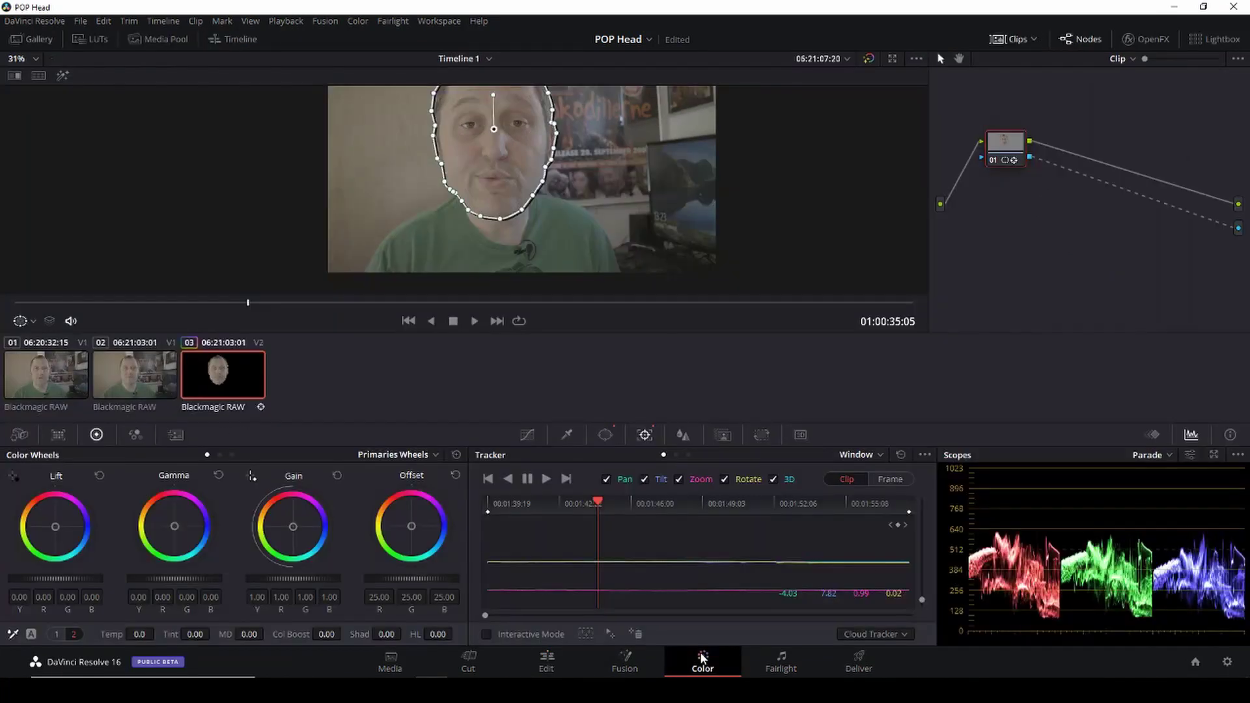
click(605, 435)
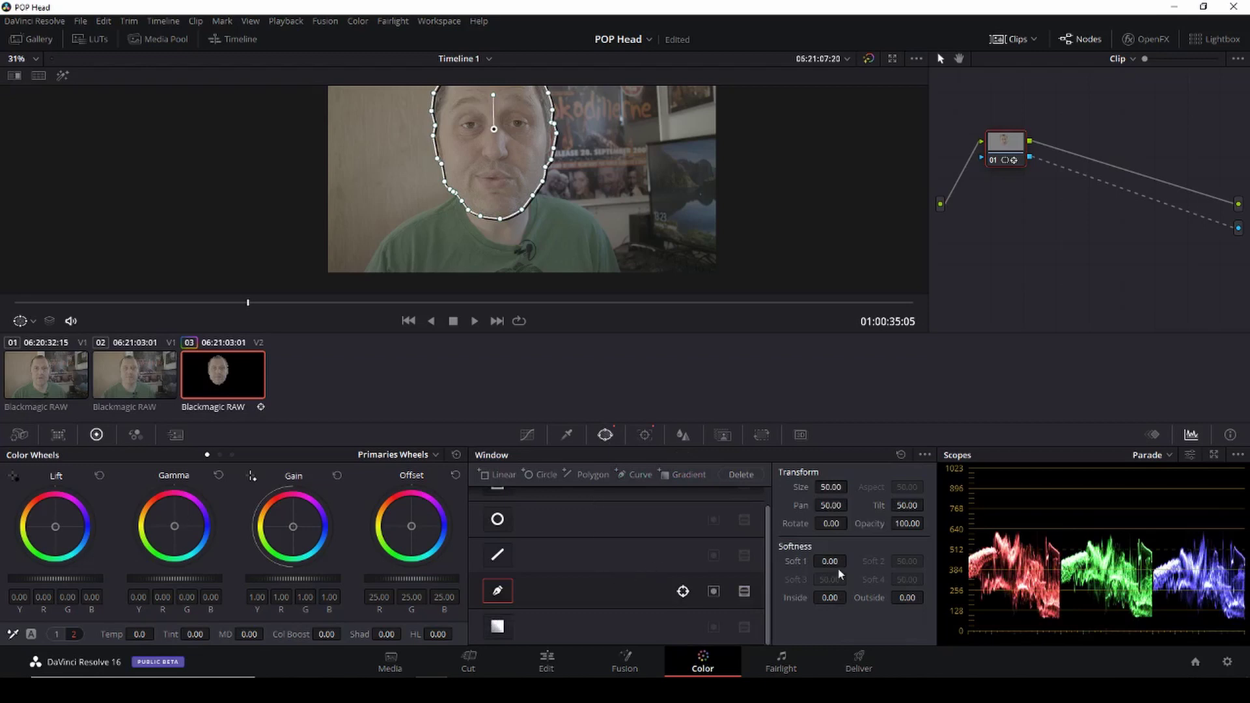
scroll(555, 263, up, 4)
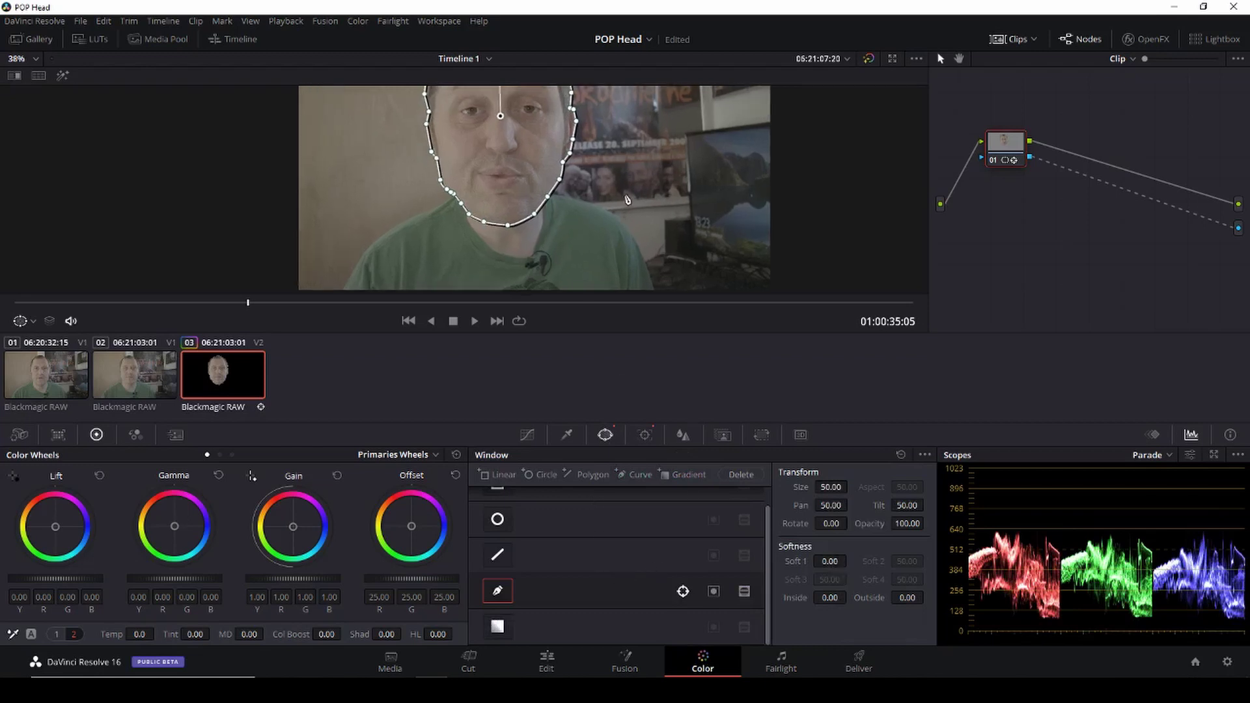
click(34, 324)
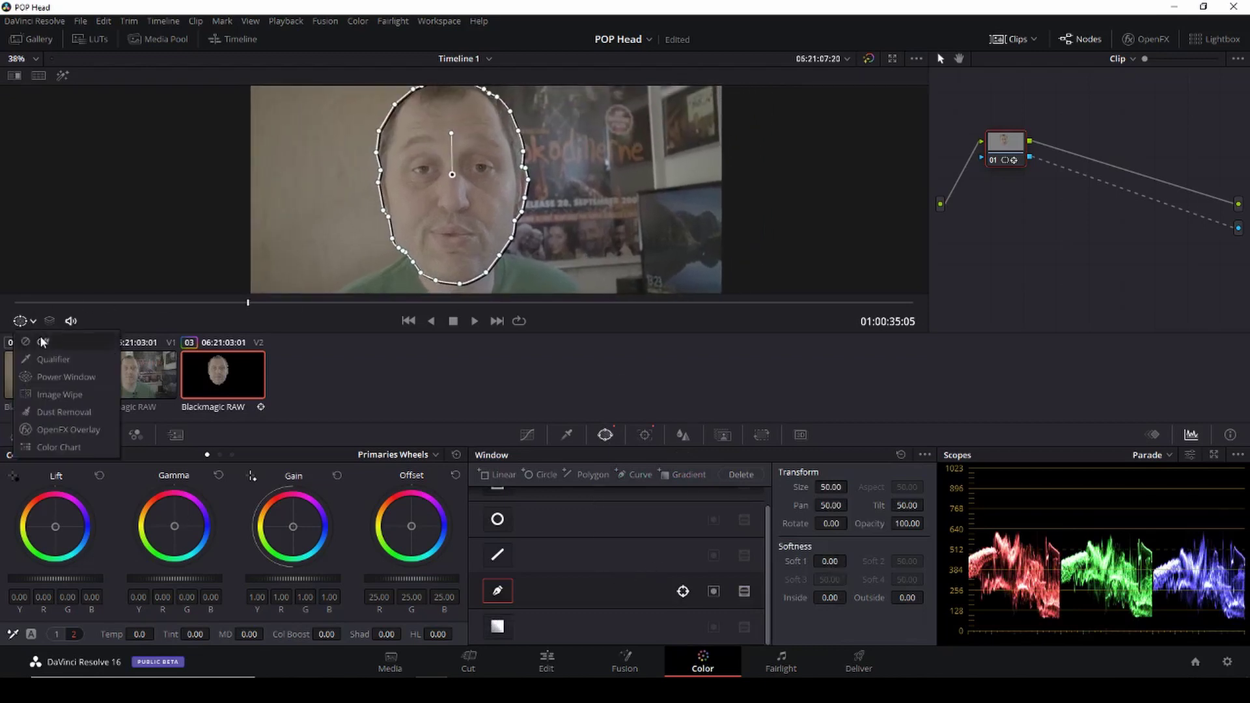
click(41, 337)
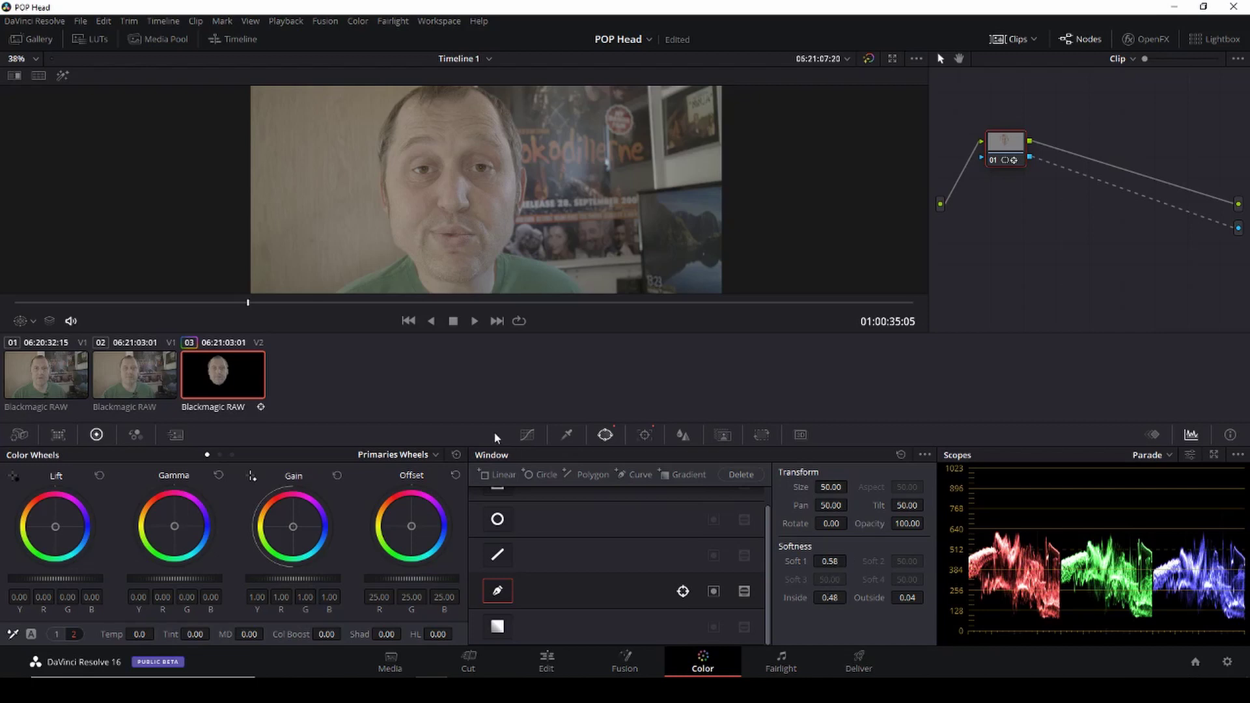
Return to the Edit page and play the finished effect from just before the Video 2 clip with the whole frame in view
click(546, 663)
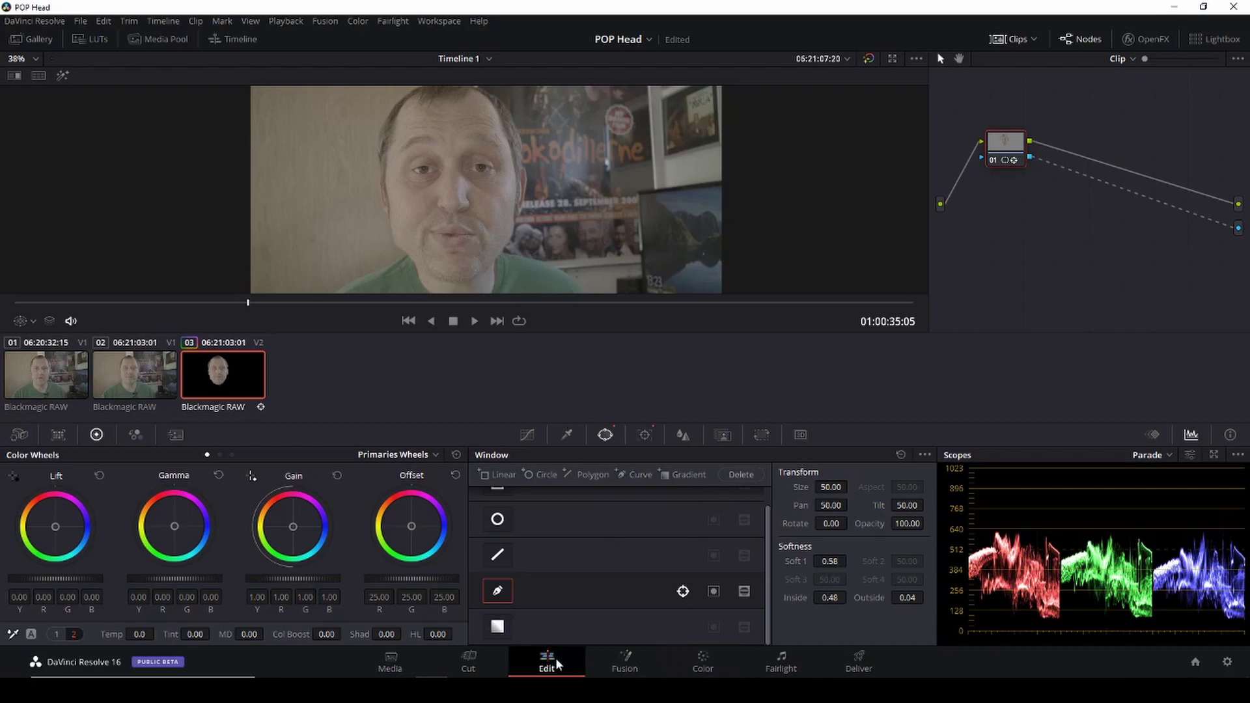
drag(309, 426, 270, 425)
key(space)
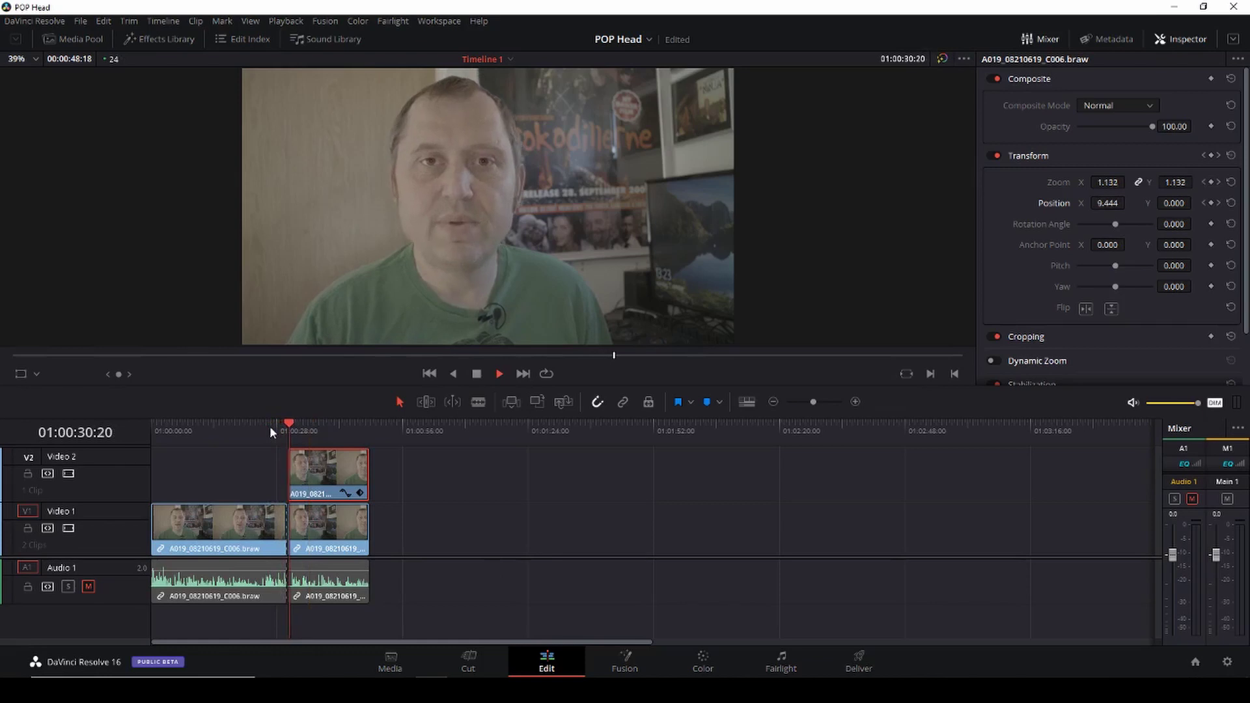
scroll(557, 213, down, 1)
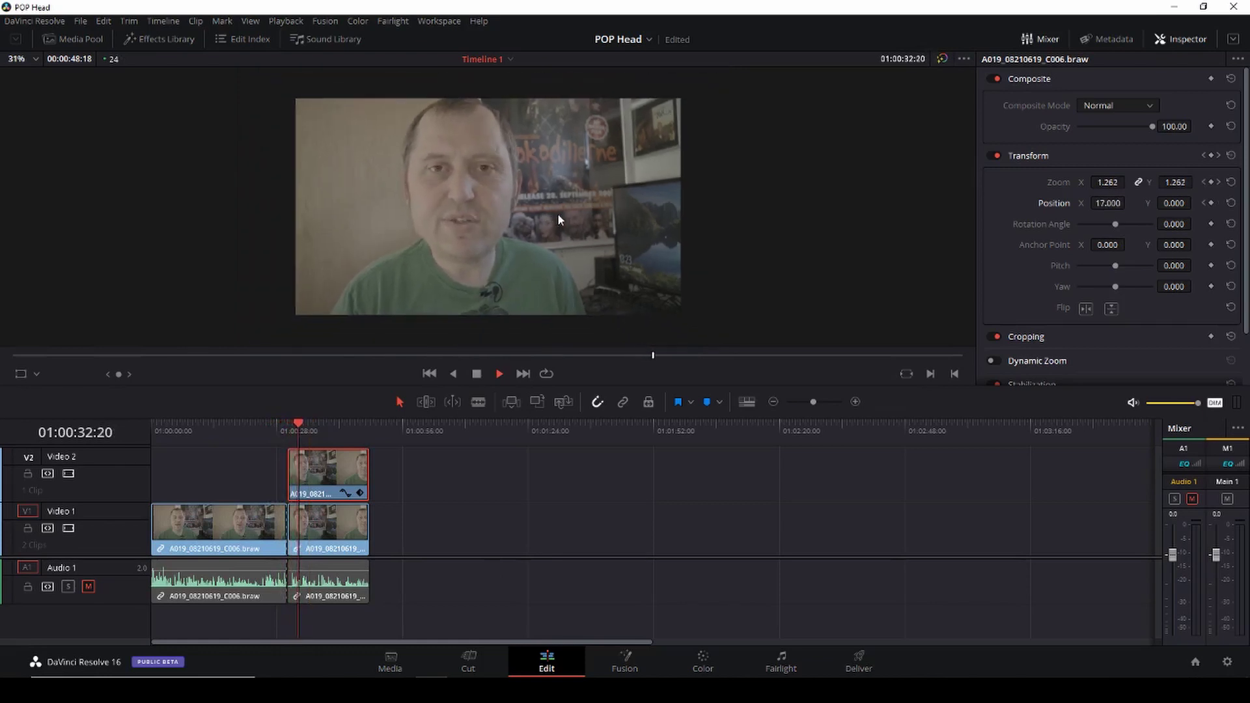